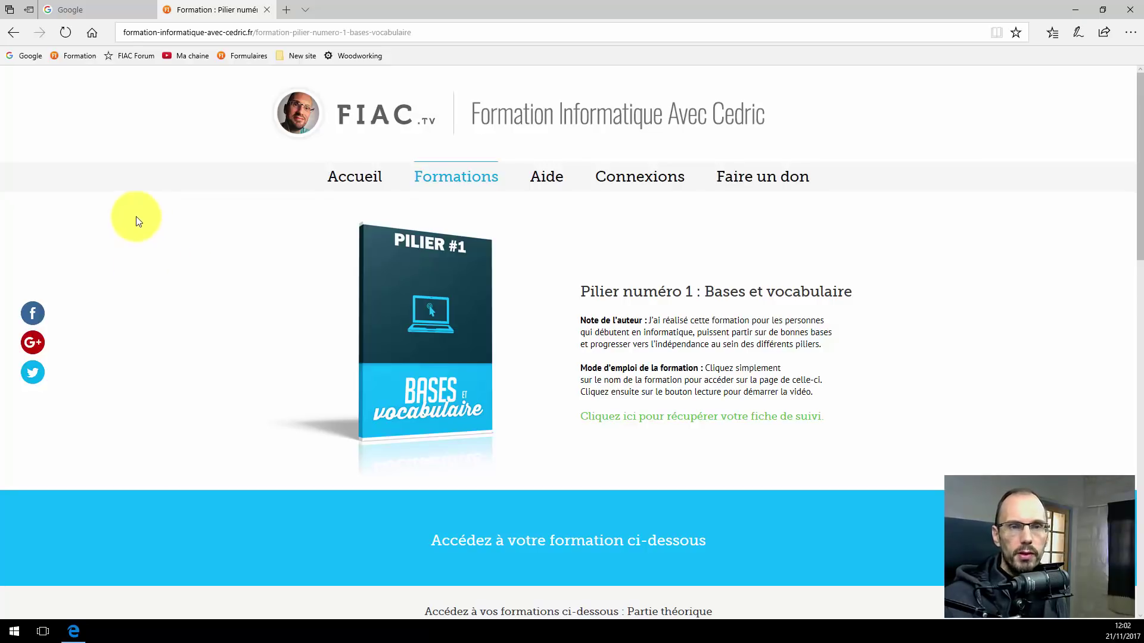
Switch to the open Google home page and minimise the browser window
{"action": "left_click", "coordinate": [112, 9]}
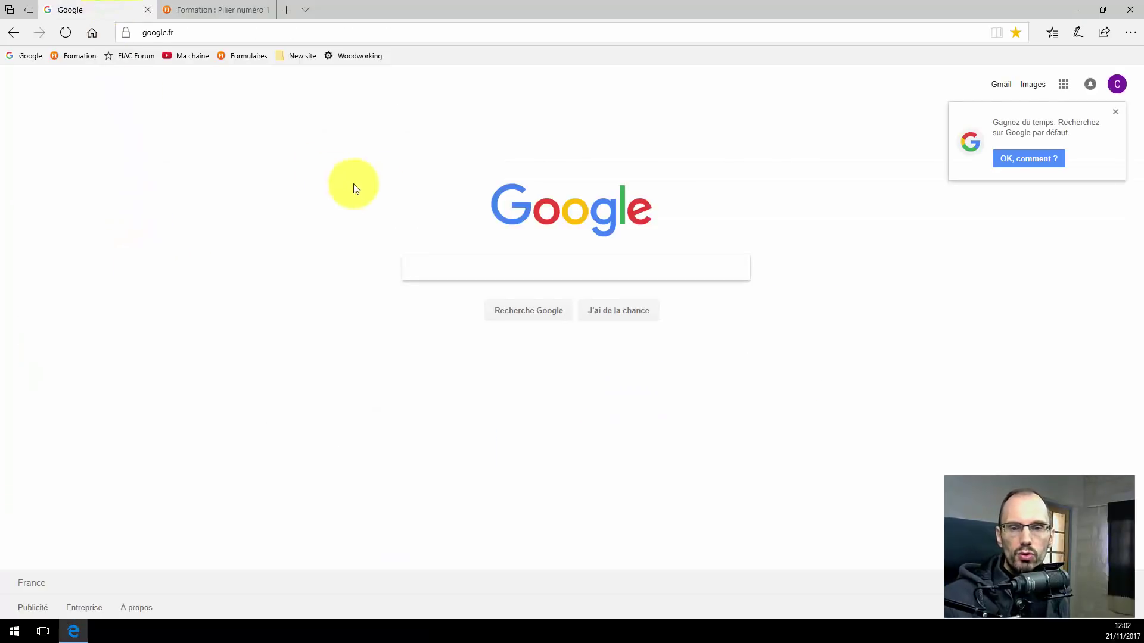
{"action": "left_click", "coordinate": [435, 269]}
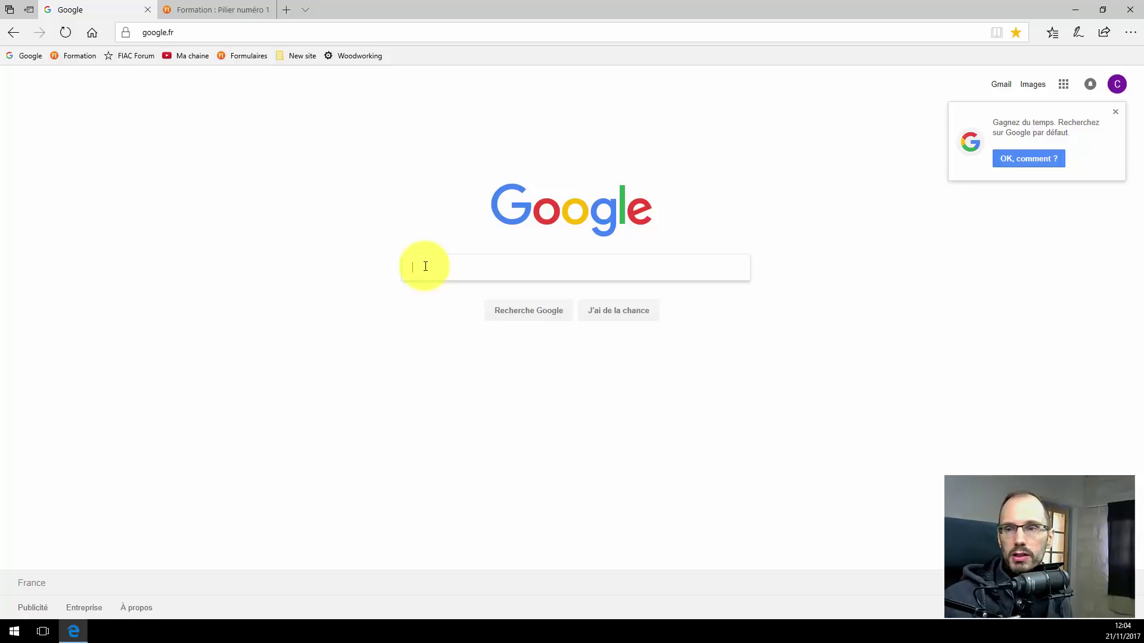
{"action": "left_click", "coordinate": [1080, 9]}
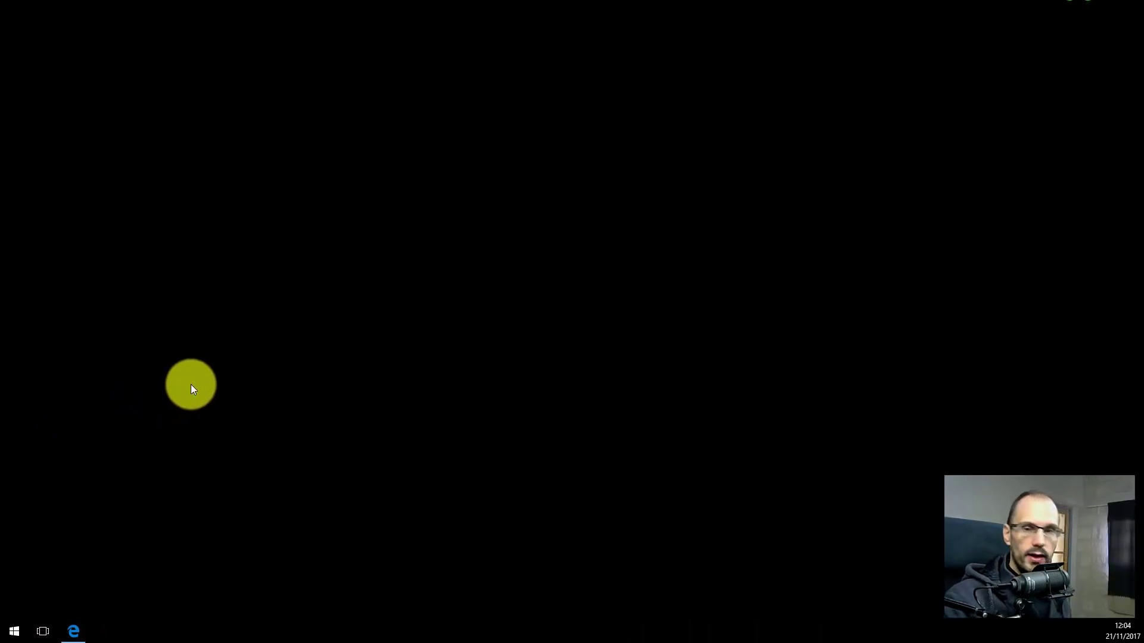
Open a File Explorer window on Ce PC, widen it and move it toward the middle of the desktop
{"action": "key", "text": "super+e"}
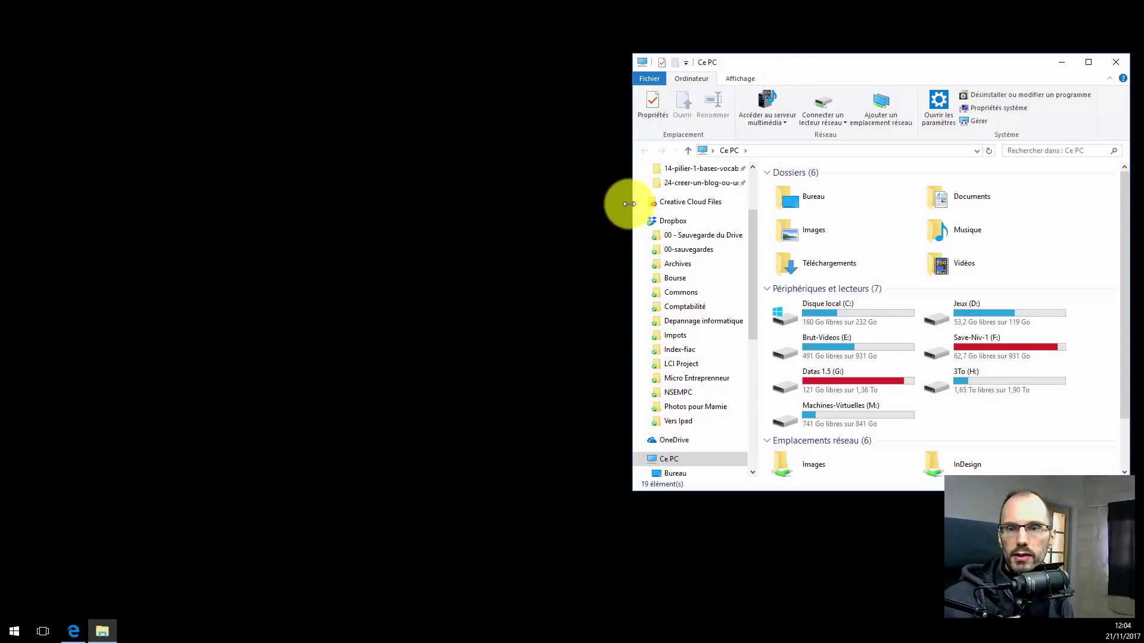
{"action": "left_click_drag", "start_coordinate": [630, 203], "coordinate": [427, 205]}
{"action": "left_click_drag", "start_coordinate": [653, 63], "coordinate": [454, 64]}
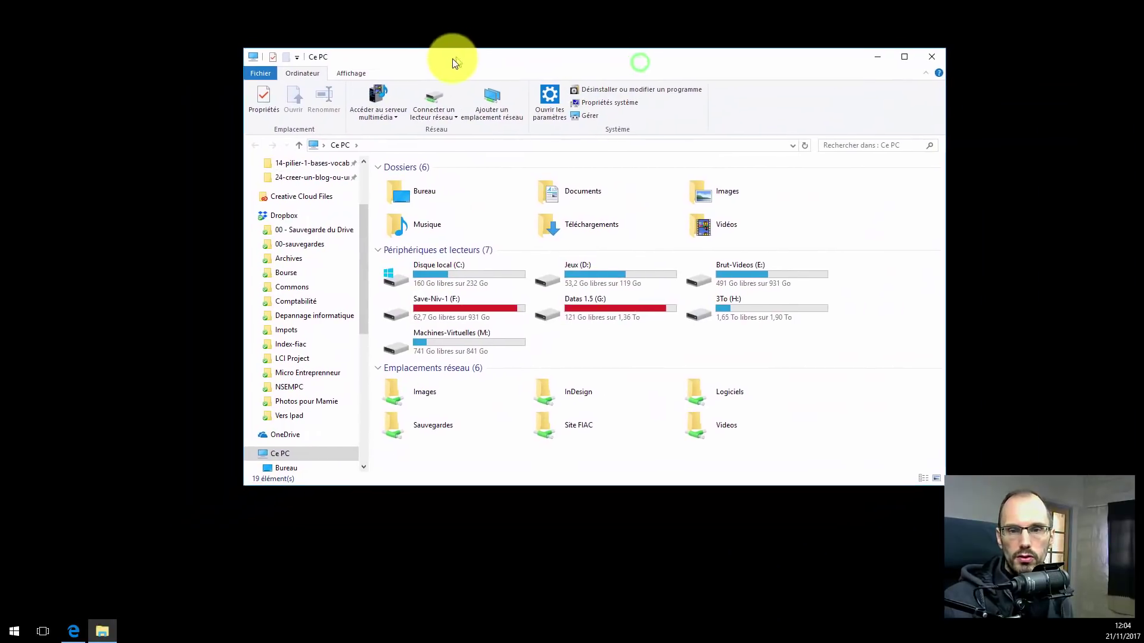
Examine the Program Files (x86) folder on Disque local (C:) and the actions offered for its Dropbox folder
{"action": "double_click", "coordinate": [436, 280]}
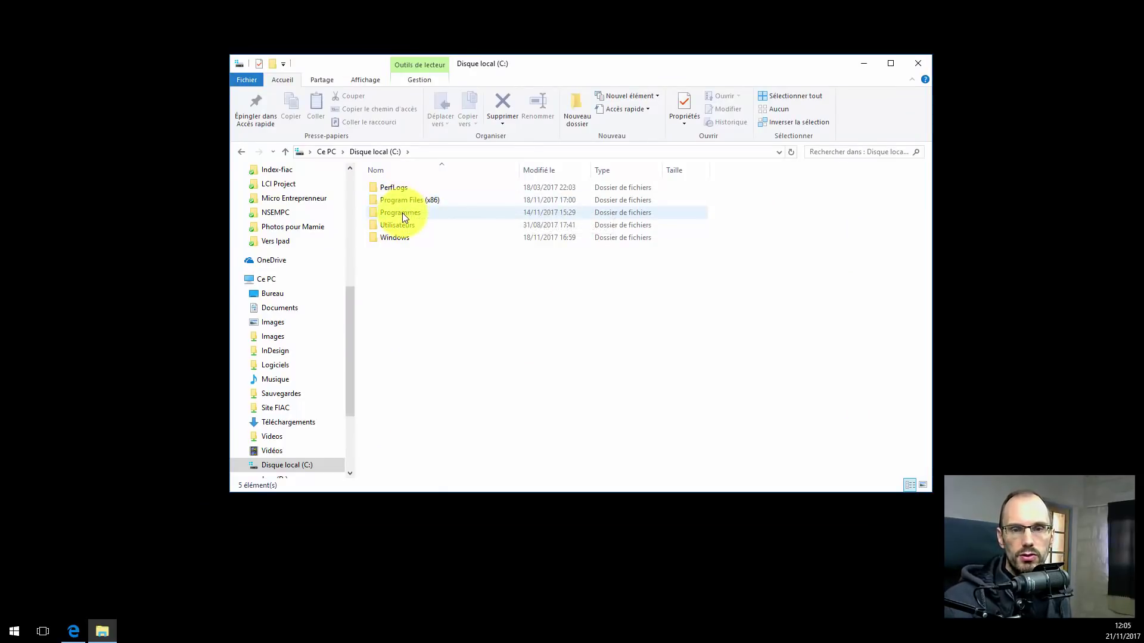
{"action": "double_click", "coordinate": [404, 200]}
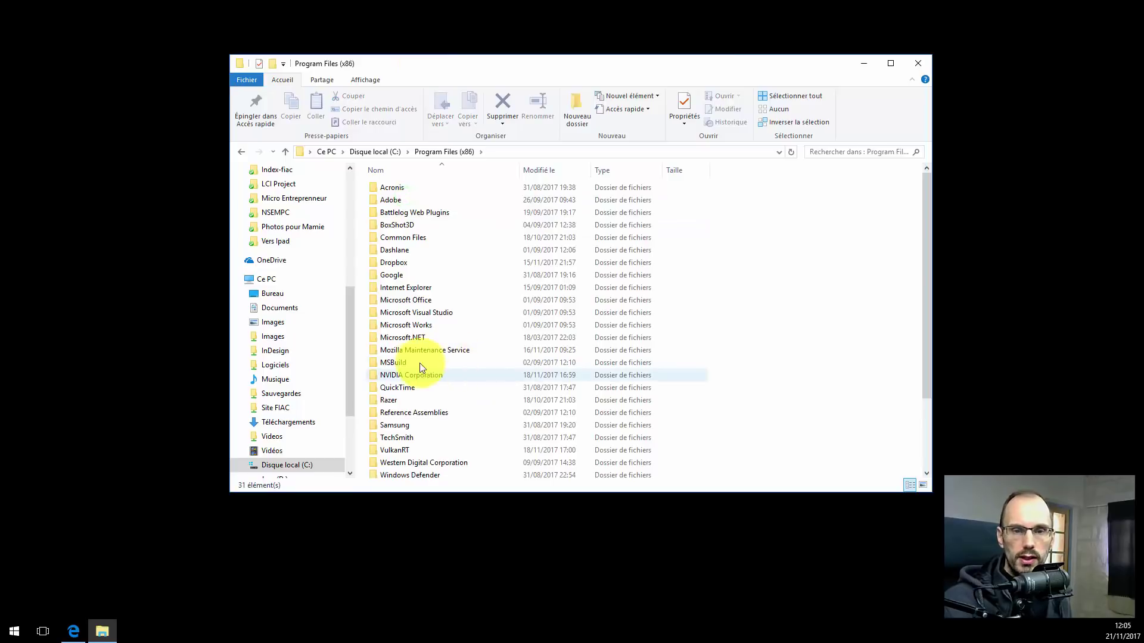
{"action": "scroll", "coordinate": [434, 380], "scroll_direction": "down", "scroll_amount": 3}
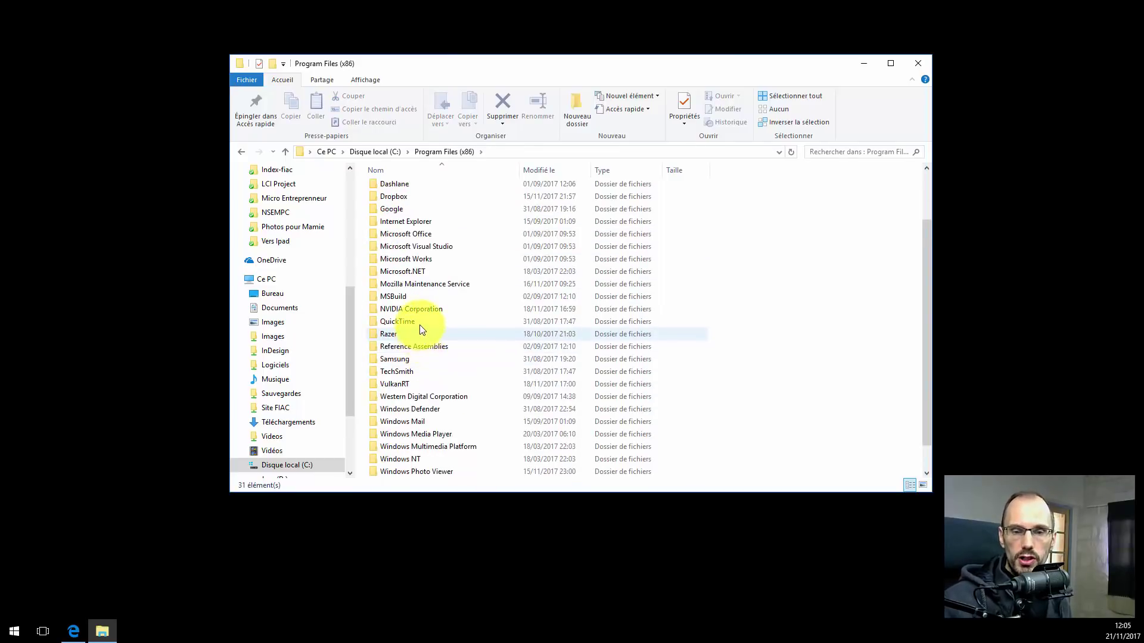
{"action": "scroll", "coordinate": [441, 287], "scroll_direction": "up", "scroll_amount": 1}
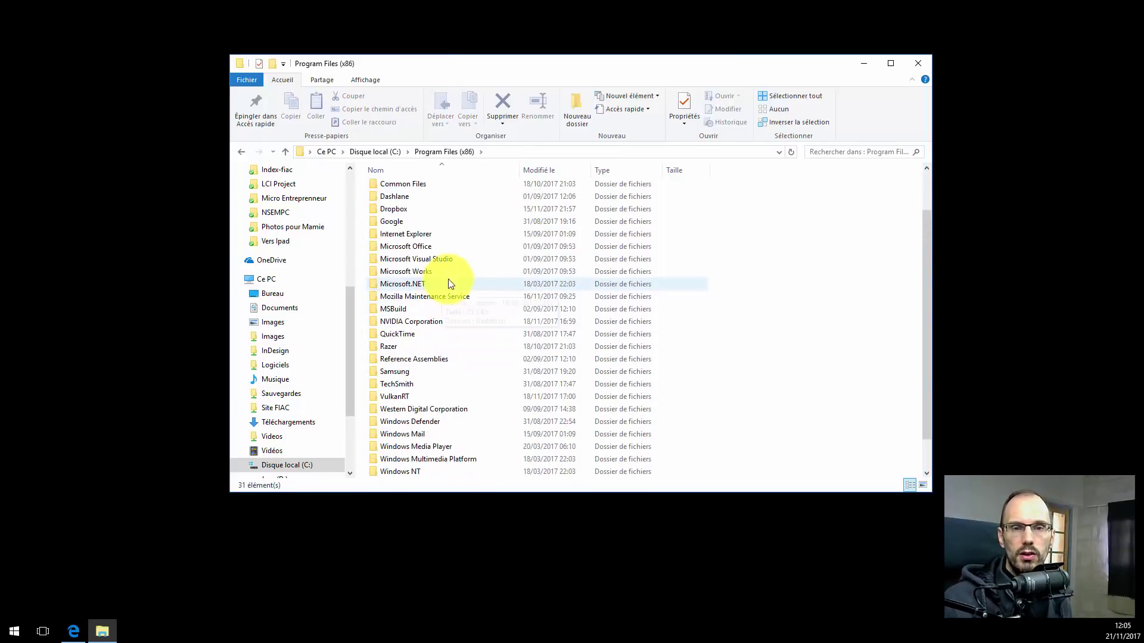
{"action": "right_click", "coordinate": [394, 209]}
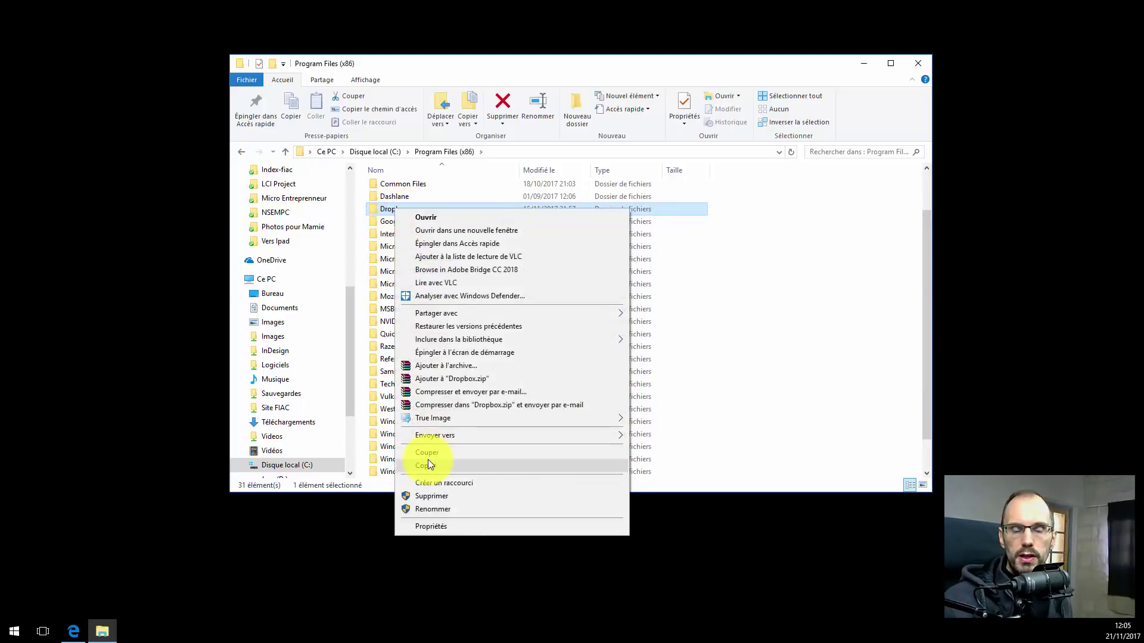
{"action": "left_click", "coordinate": [141, 312]}
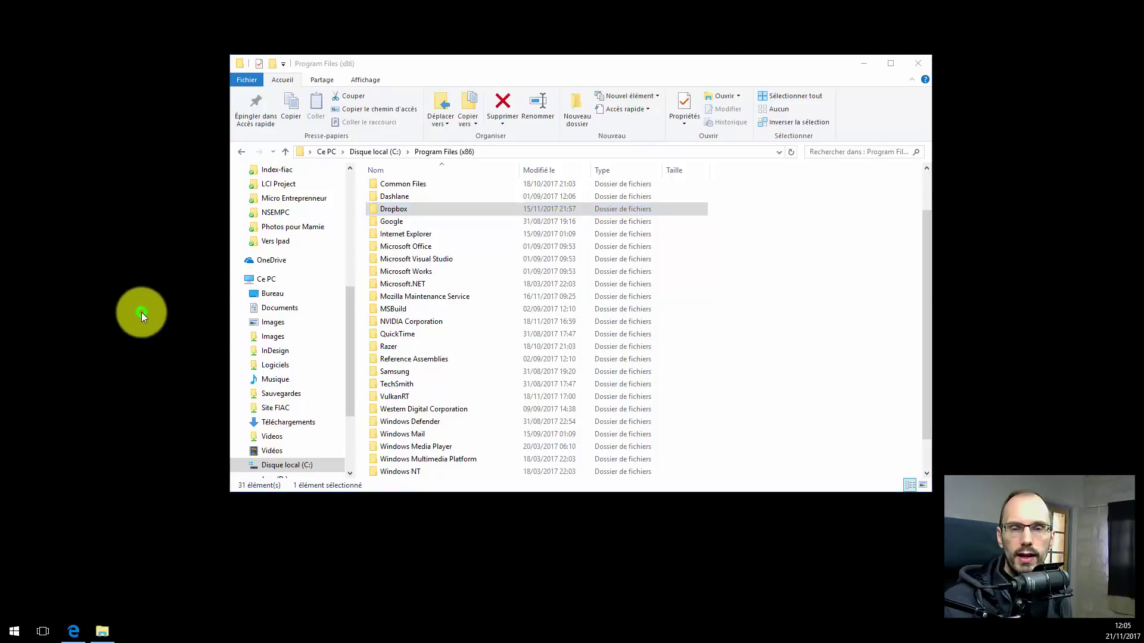
Go back up through Disque local (C:) to Ce PC and close the File Explorer window
{"action": "left_click", "coordinate": [373, 152]}
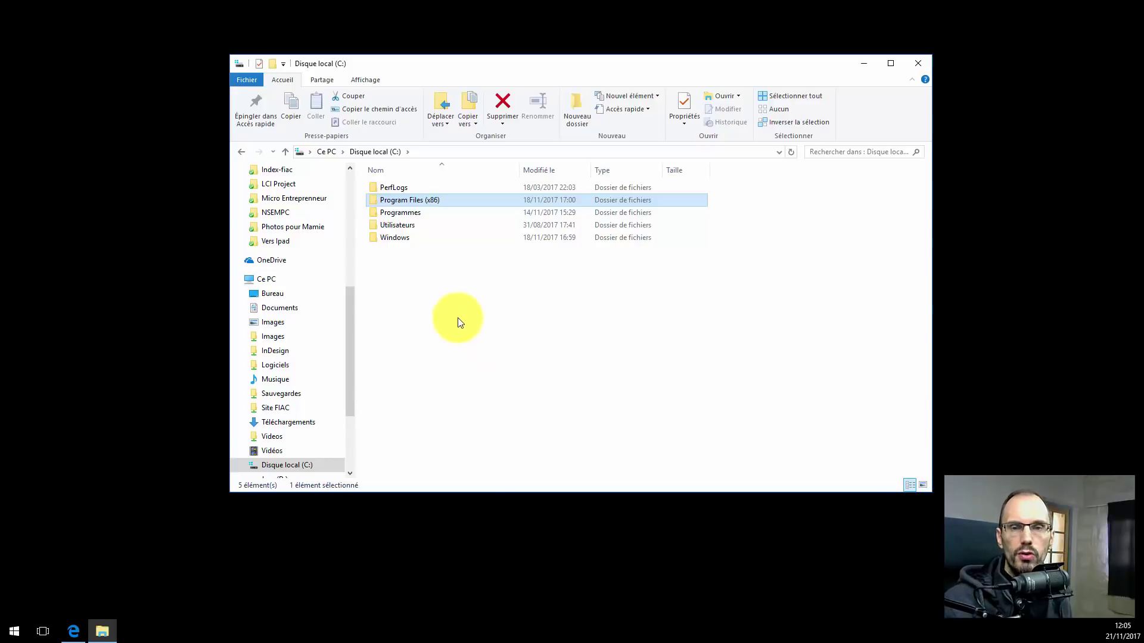
{"action": "left_click", "coordinate": [327, 151]}
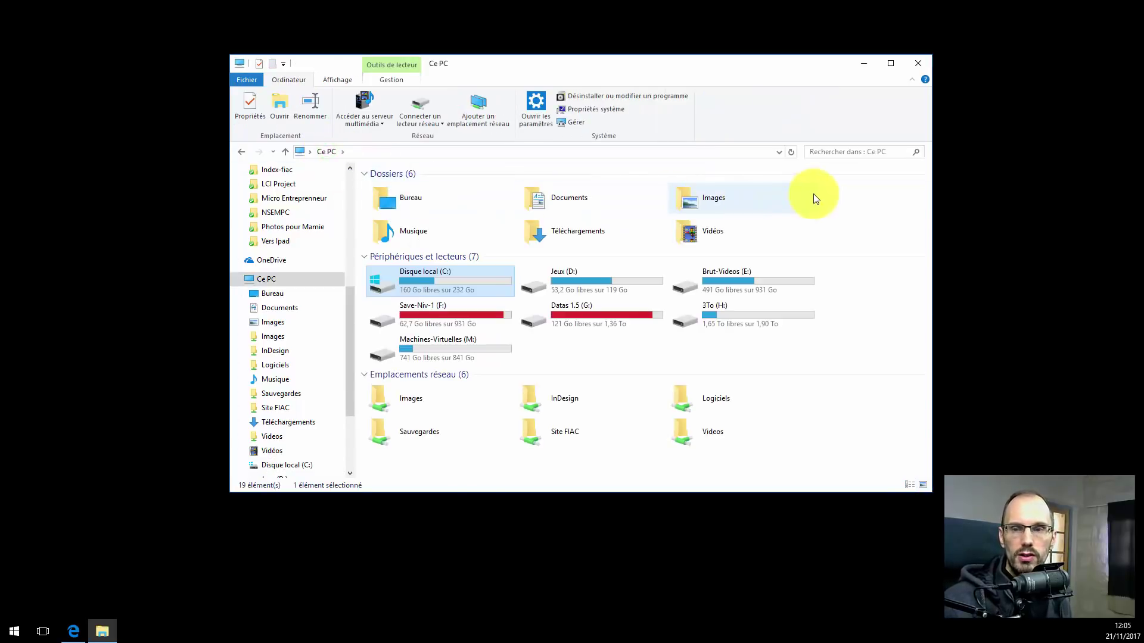
{"action": "left_click", "coordinate": [921, 66]}
Return to the browser and search Google for "ccleaner"
{"action": "left_click", "coordinate": [72, 636]}
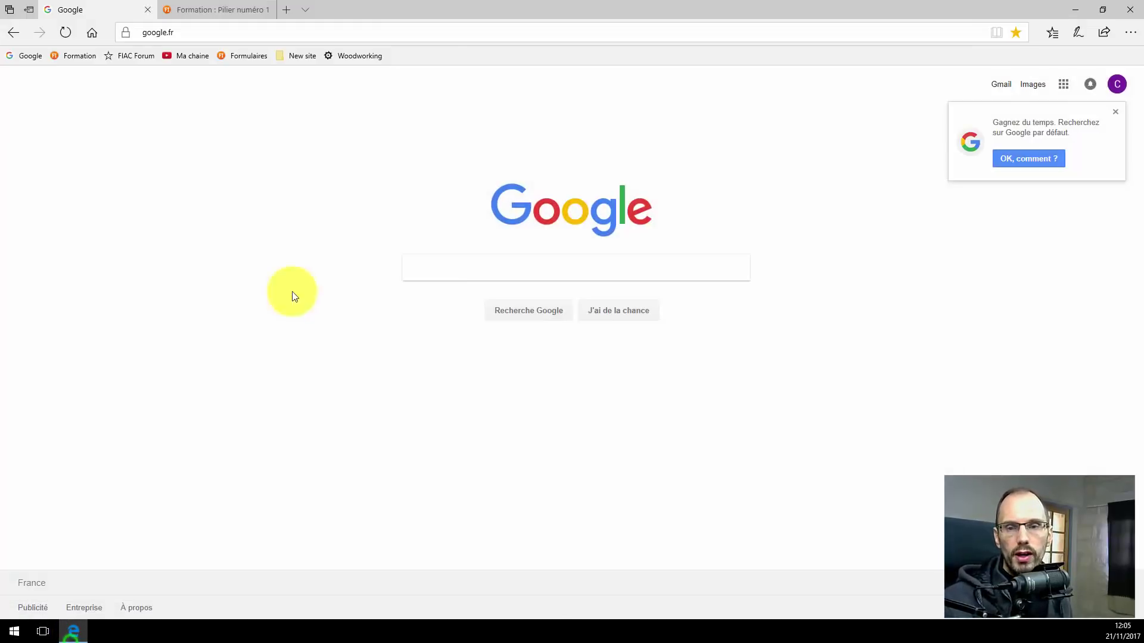
{"action": "left_click", "coordinate": [454, 269]}
{"action": "type", "text": "c"}
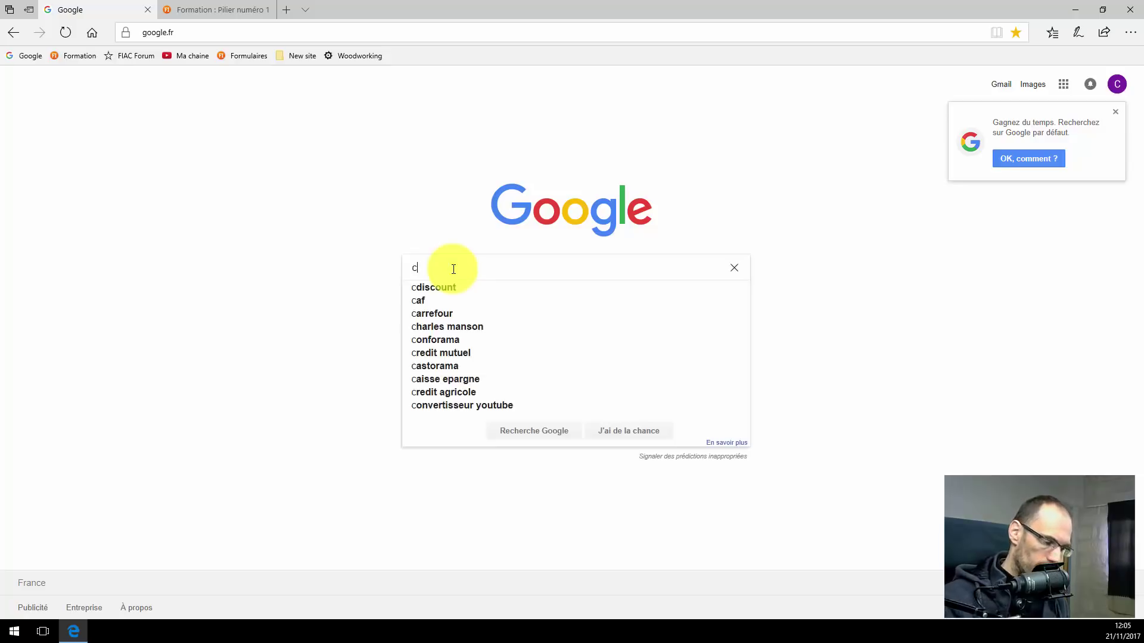
{"action": "type", "text": "cleaner"}
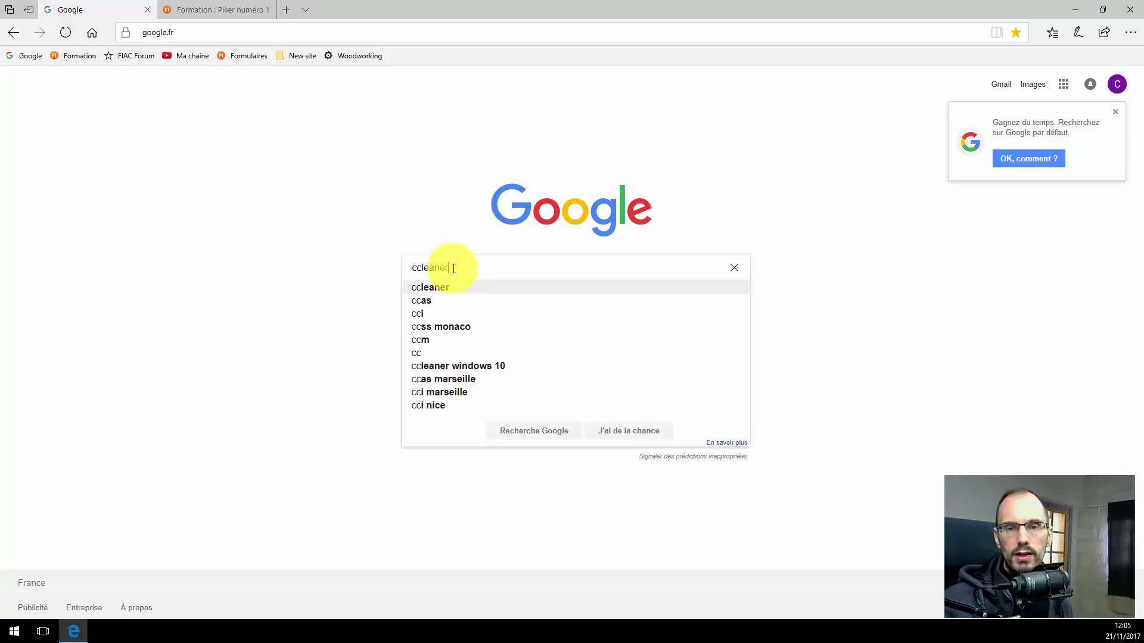
{"action": "key", "text": "Return"}
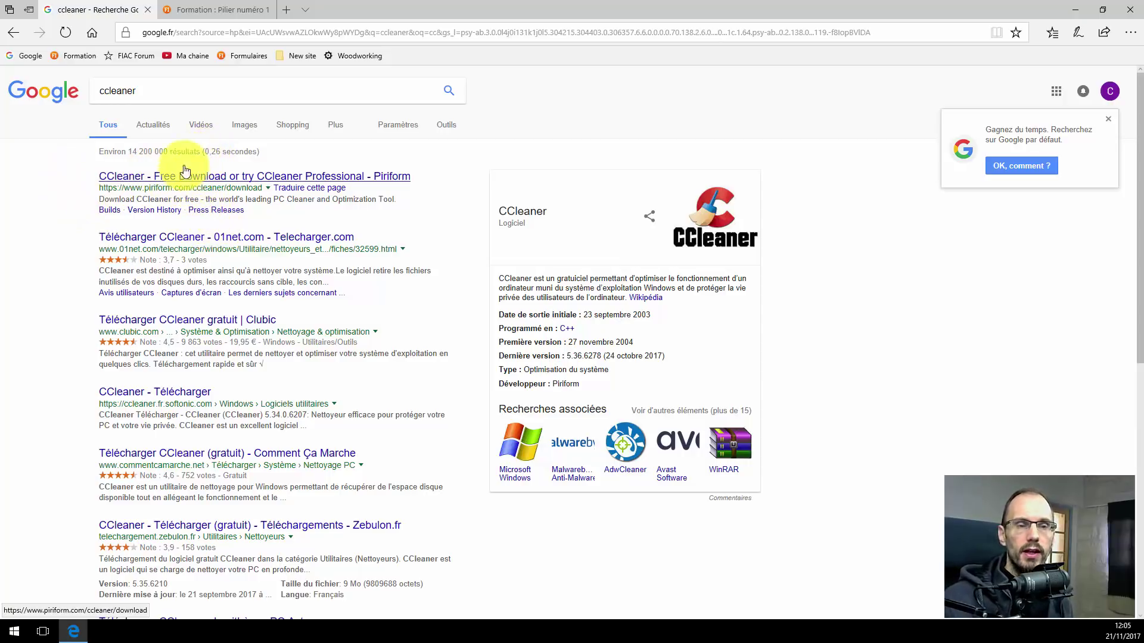
{"action": "left_click_drag", "start_coordinate": [148, 91], "coordinate": [72, 92]}
{"action": "left_click", "coordinate": [56, 230]}
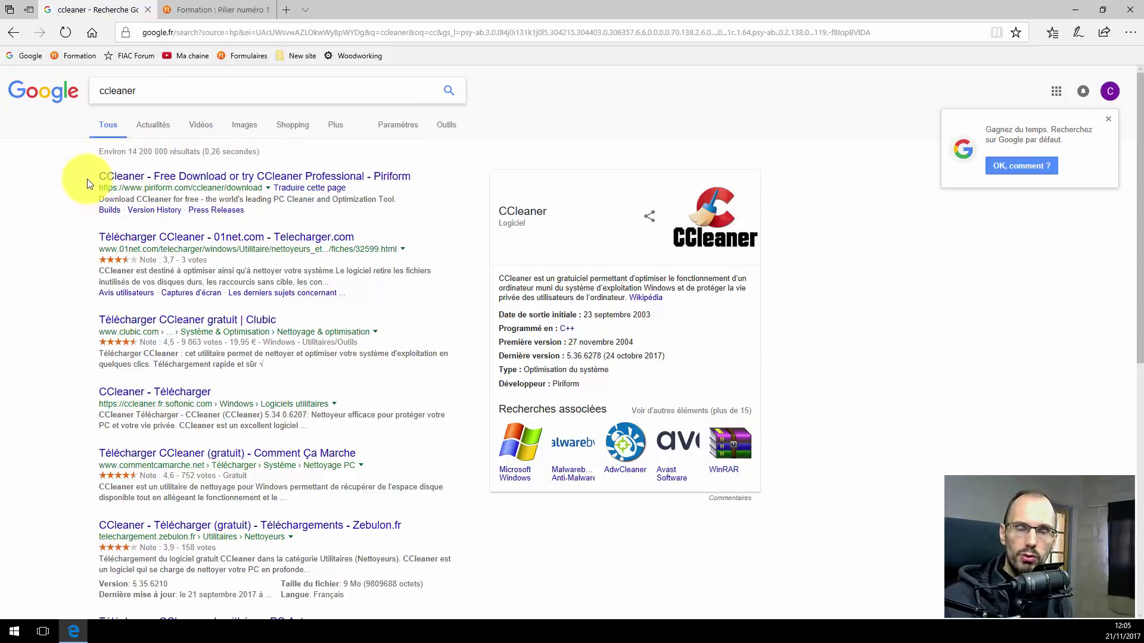
Open Piriform's official CCleaner download page from the search results and download the Free edition
{"action": "left_click", "coordinate": [154, 181]}
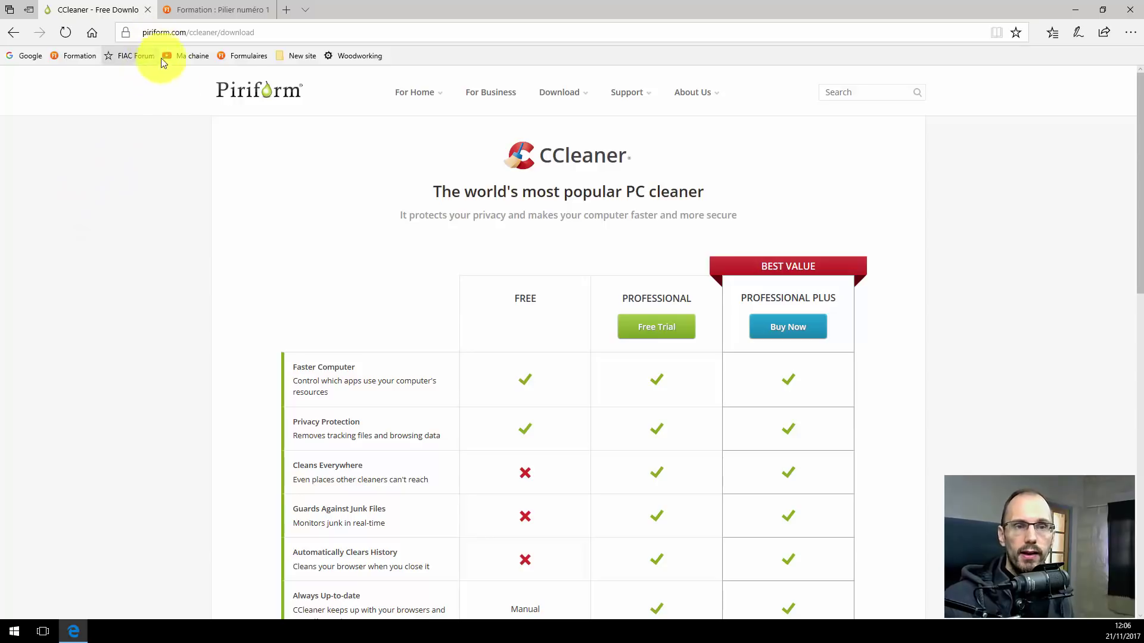
{"action": "scroll", "coordinate": [146, 152], "scroll_direction": "down", "scroll_amount": 2}
{"action": "scroll", "coordinate": [155, 173], "scroll_direction": "down", "scroll_amount": 2}
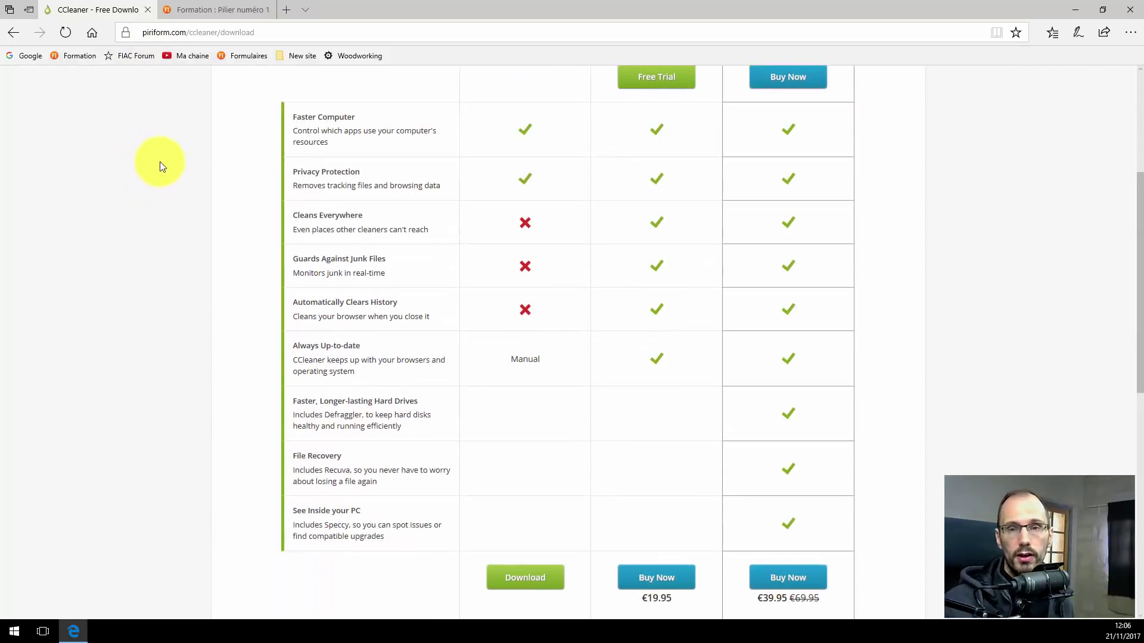
{"action": "scroll", "coordinate": [209, 193], "scroll_direction": "down", "scroll_amount": 3}
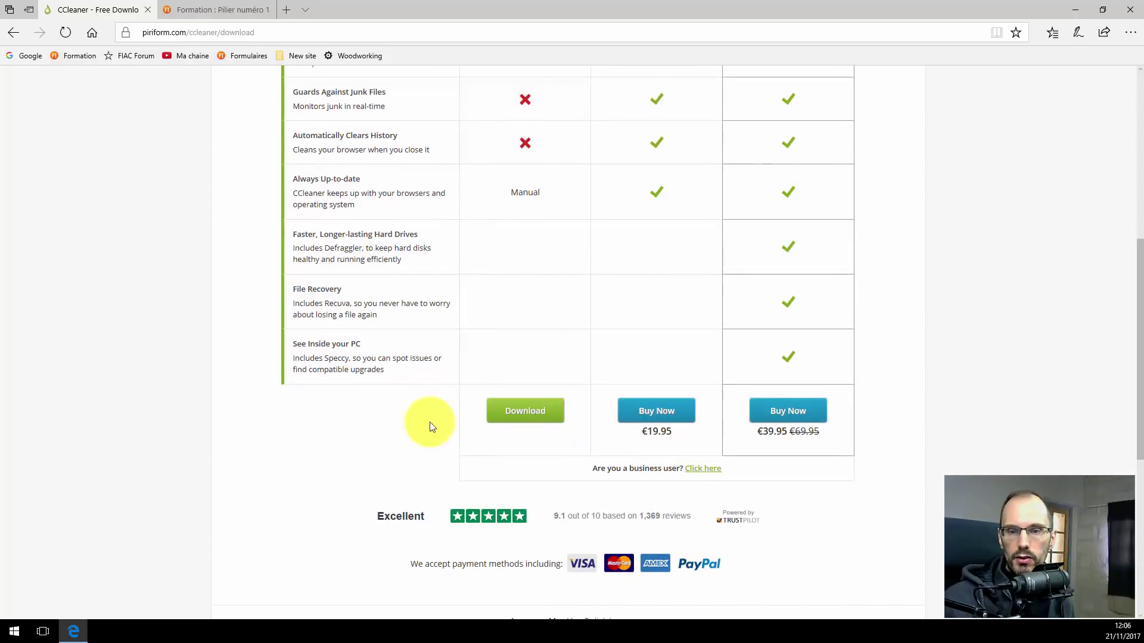
{"action": "left_click", "coordinate": [523, 415]}
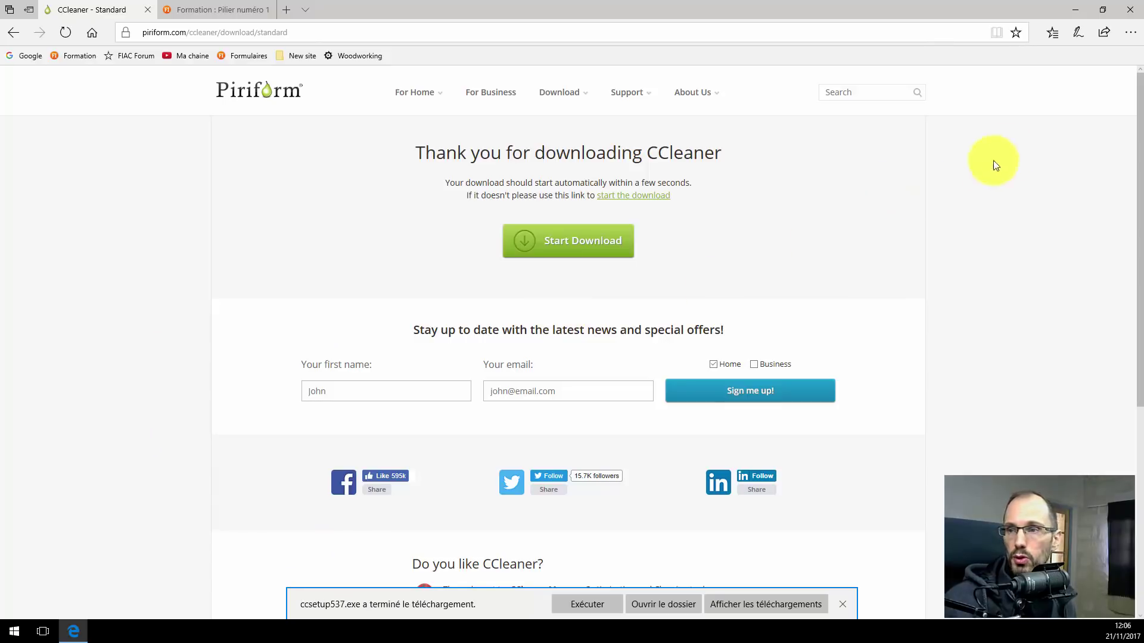
Minimise the browser and place the downloaded ccsetup537.exe installer on the empty desktop
{"action": "left_click", "coordinate": [1075, 10]}
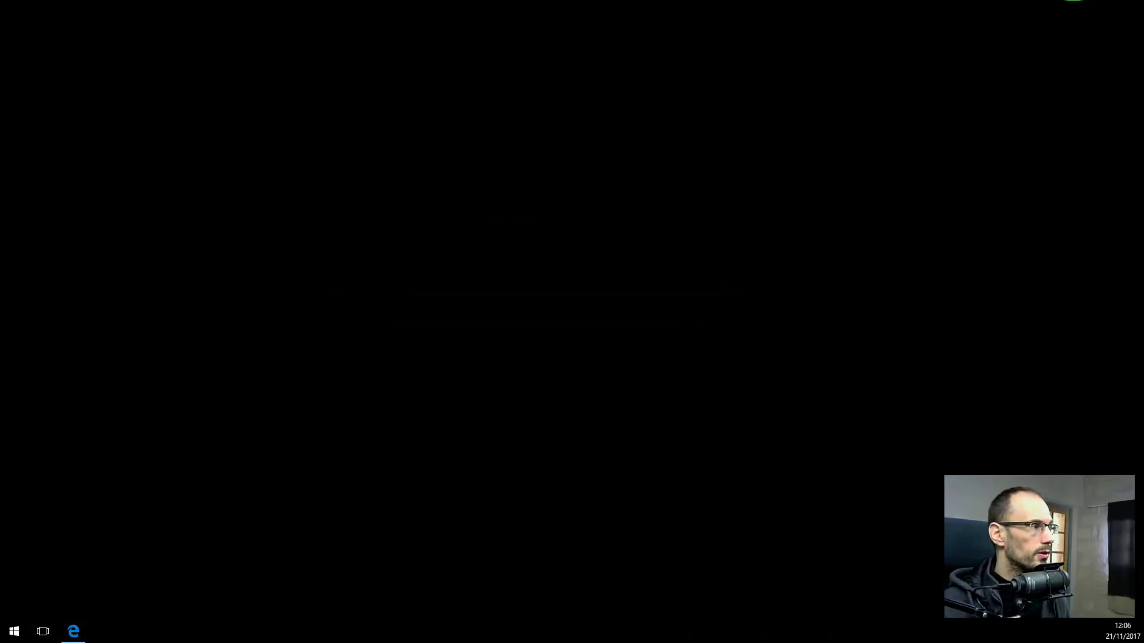
{"action": "left_click_drag", "start_coordinate": [198, 87], "coordinate": [420, 205]}
{"action": "mouse_move", "coordinate": [345, 153]}
{"action": "left_mouse_down"}
{"action": "mouse_move", "coordinate": [497, 296]}
{"action": "mouse_move", "coordinate": [476, 293]}
{"action": "left_mouse_up"}
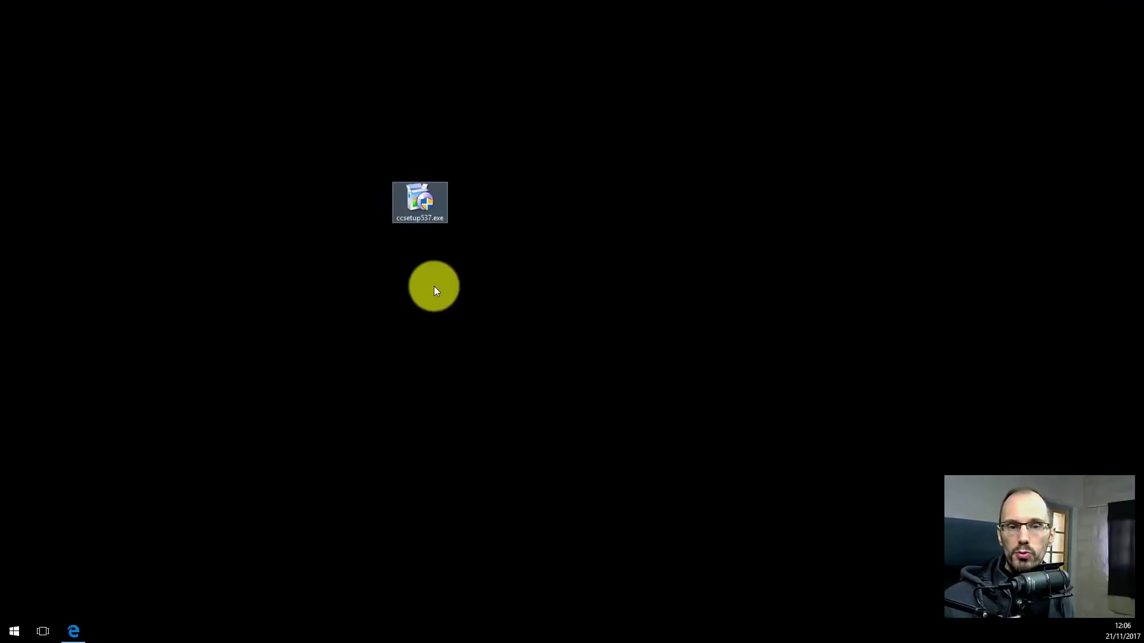
{"action": "left_click", "coordinate": [424, 269]}
{"action": "left_click_drag", "start_coordinate": [332, 154], "coordinate": [524, 251]}
{"action": "left_click_drag", "start_coordinate": [339, 143], "coordinate": [485, 259]}
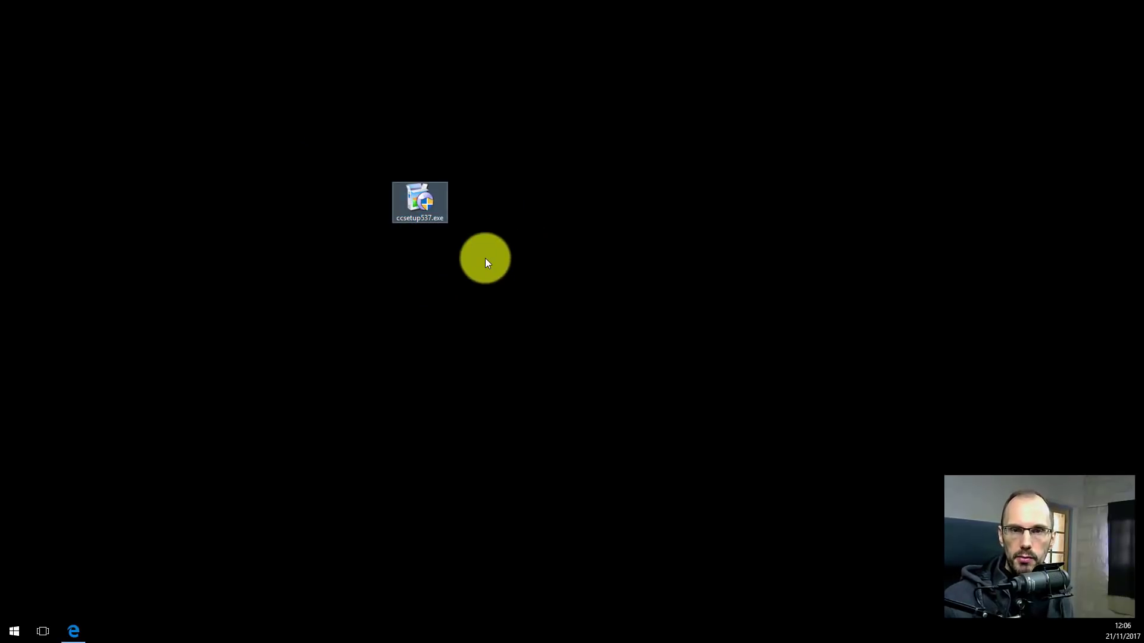
{"action": "left_click", "coordinate": [484, 259]}
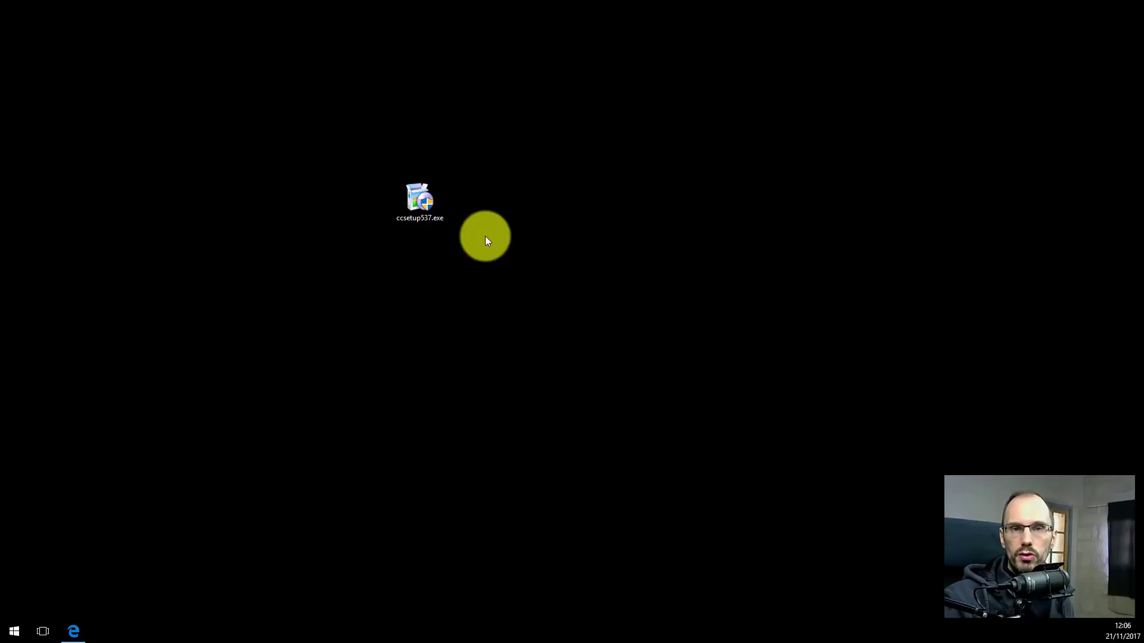
{"action": "left_click_drag", "start_coordinate": [344, 154], "coordinate": [469, 229]}
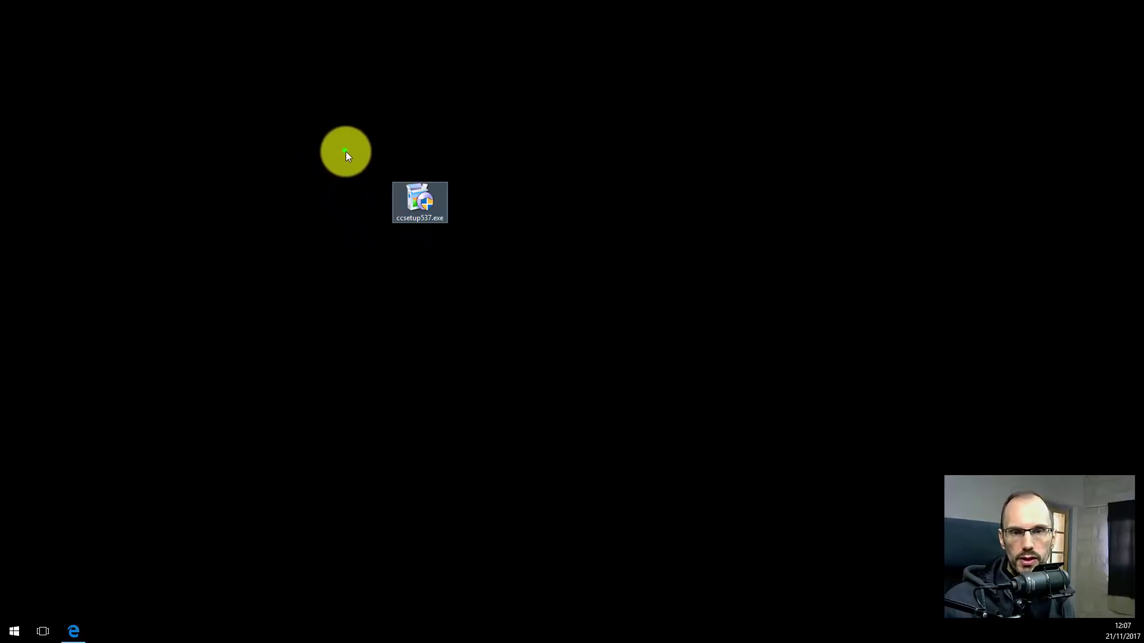
{"action": "left_click_drag", "start_coordinate": [345, 151], "coordinate": [497, 253]}
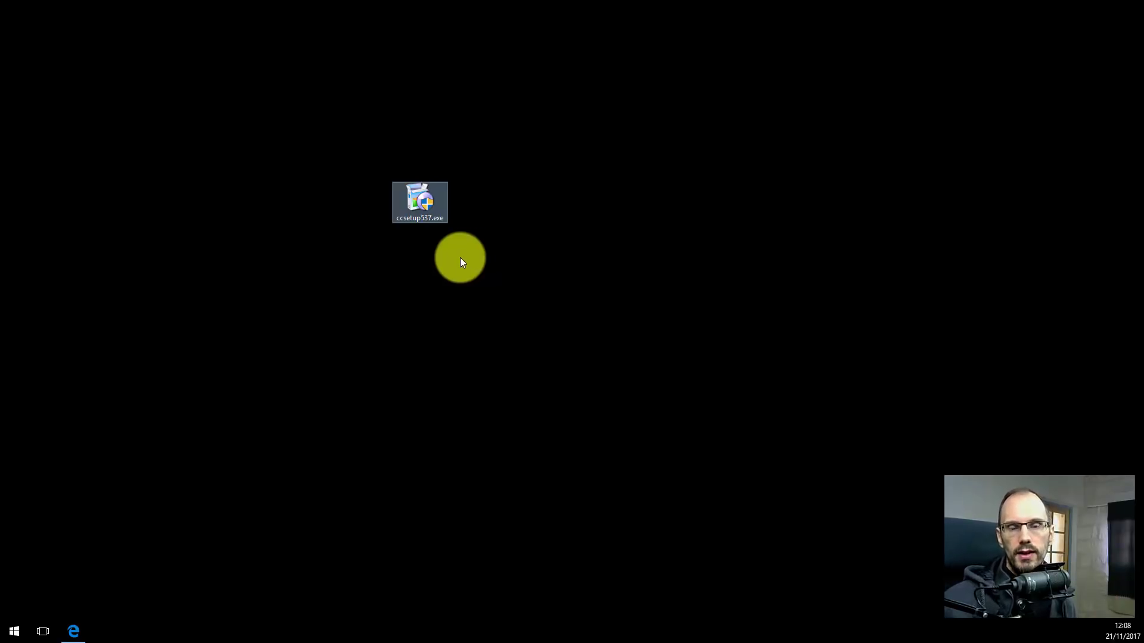
{"action": "left_click_drag", "start_coordinate": [322, 126], "coordinate": [488, 264]}
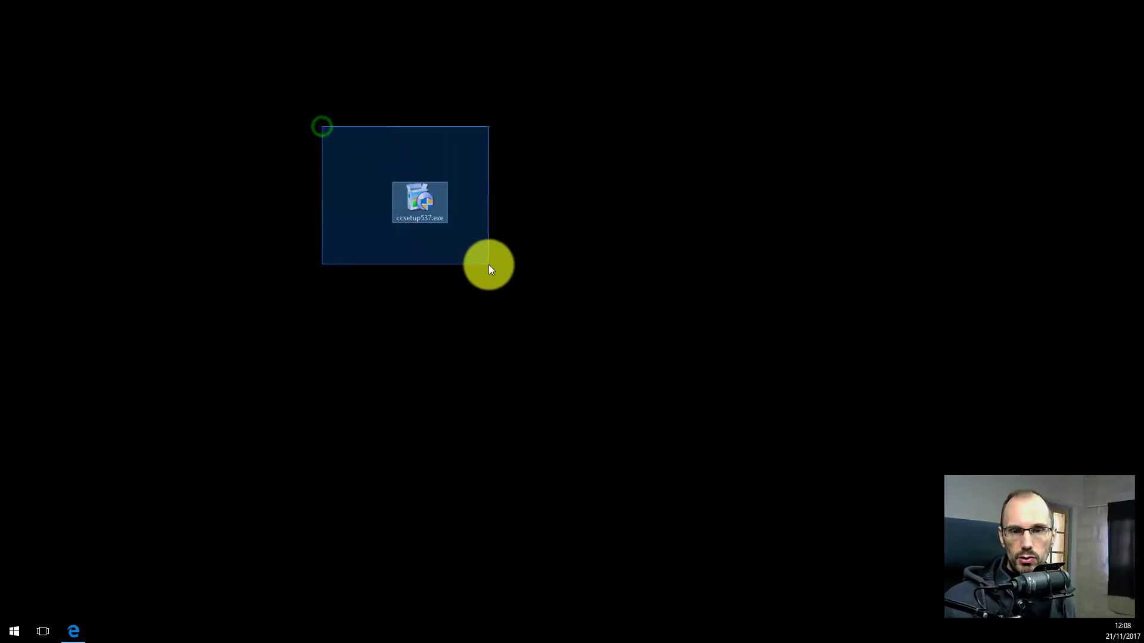
{"action": "left_click", "coordinate": [487, 264]}
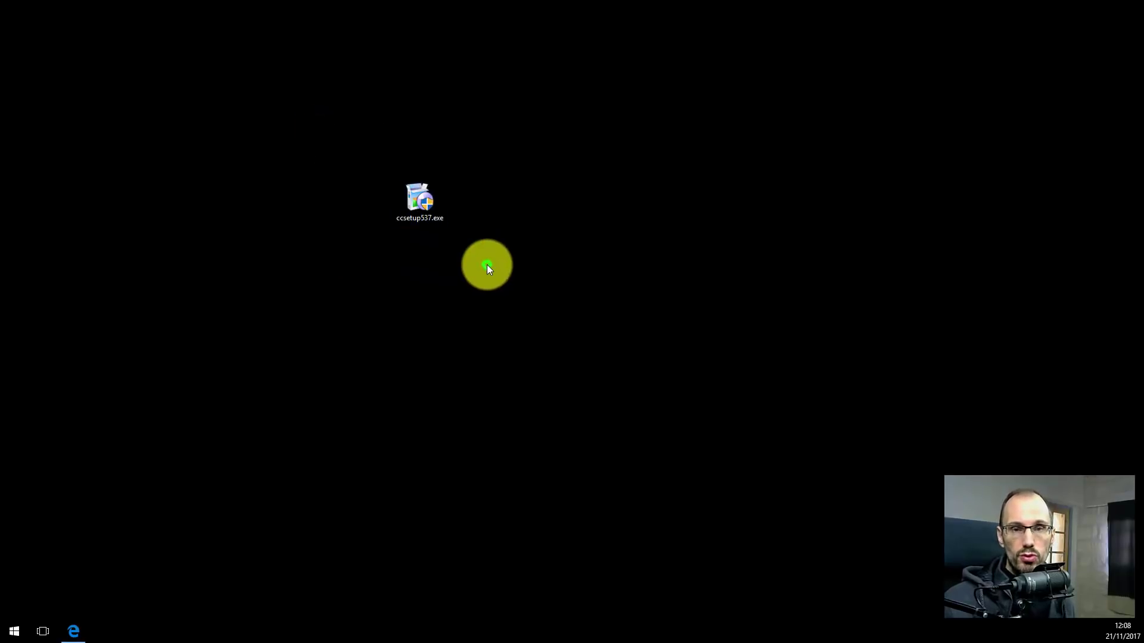
Launch the ccsetup537.exe installer from the desktop
{"action": "right_click", "coordinate": [421, 194]}
{"action": "left_click", "coordinate": [442, 205]}
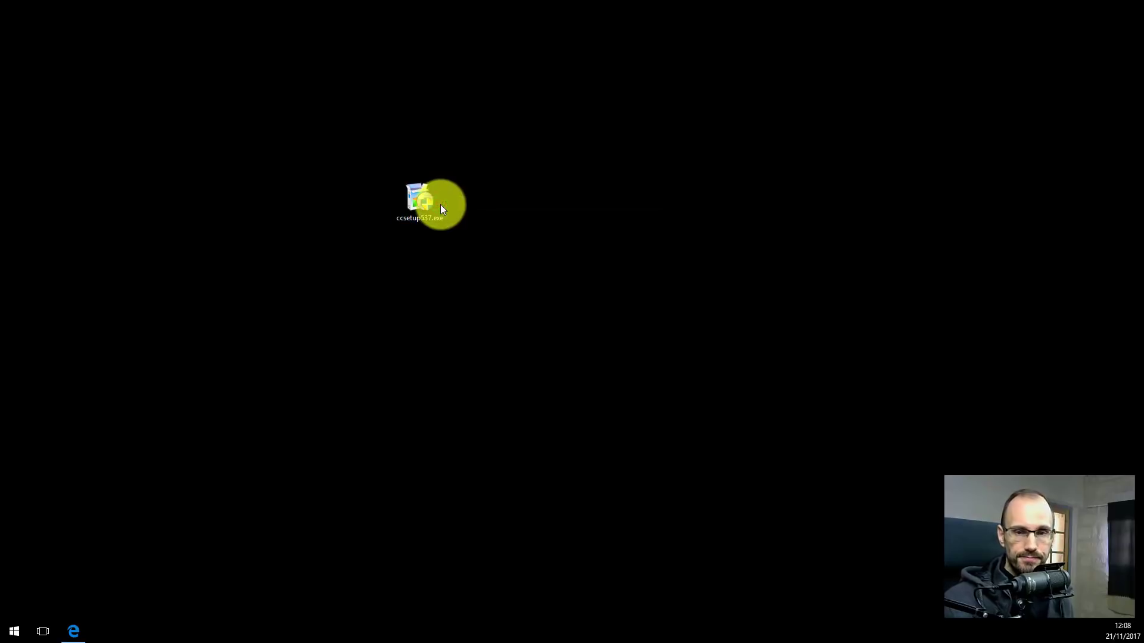
{"action": "left_click", "coordinate": [385, 205]}
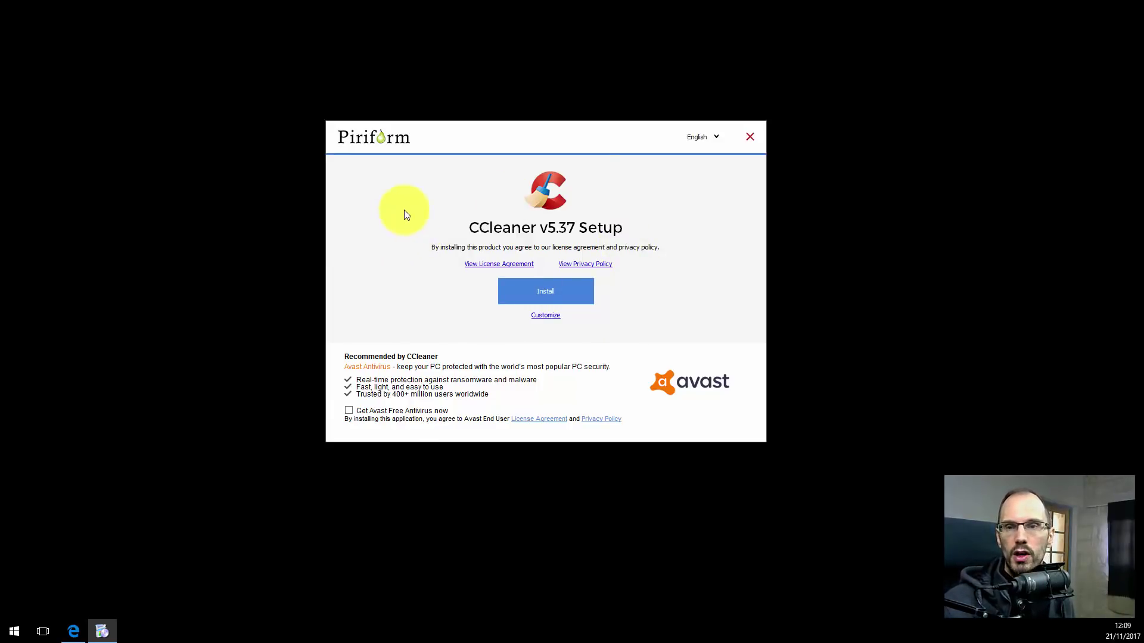
Set the CCleaner setup language to Français (French) and display the customised installation options
{"action": "left_click", "coordinate": [703, 136]}
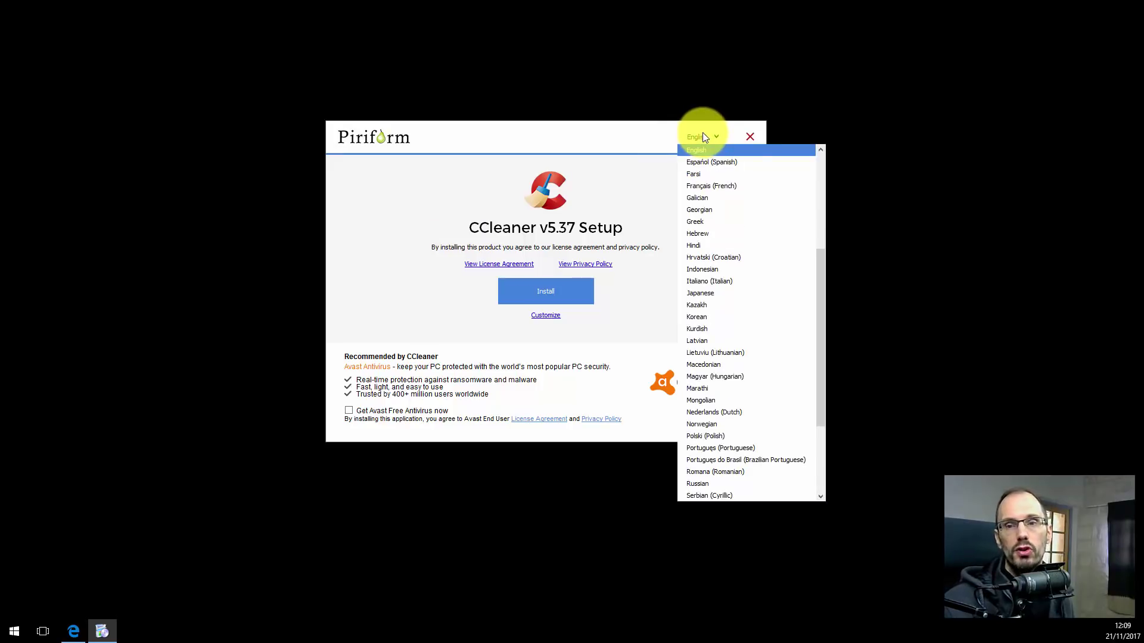
{"action": "left_click", "coordinate": [698, 186]}
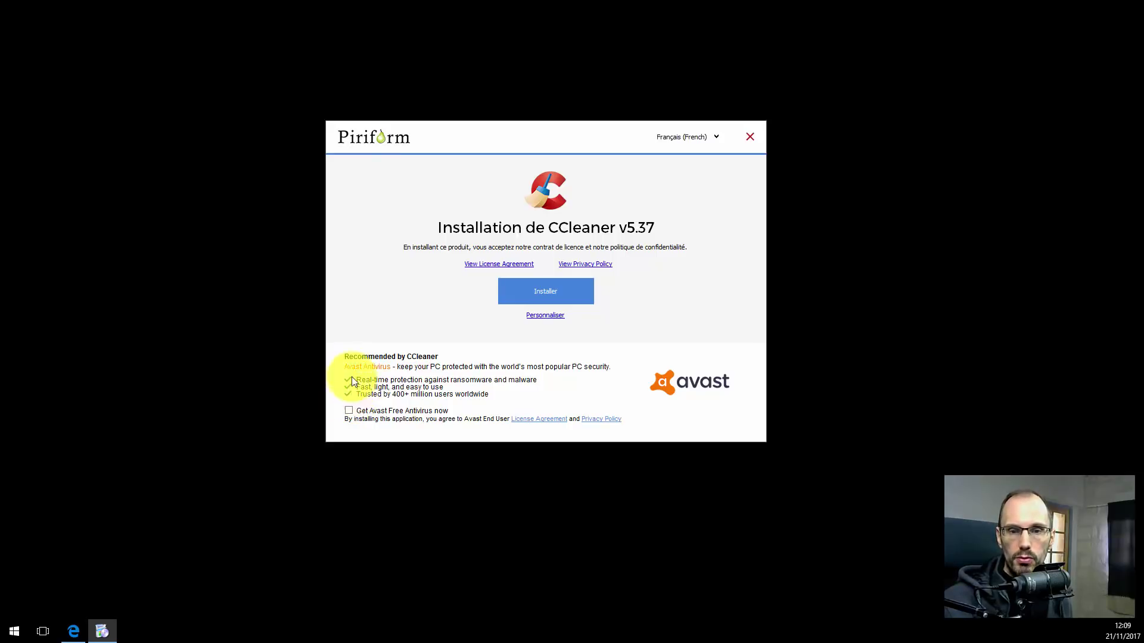
{"action": "left_click", "coordinate": [545, 316]}
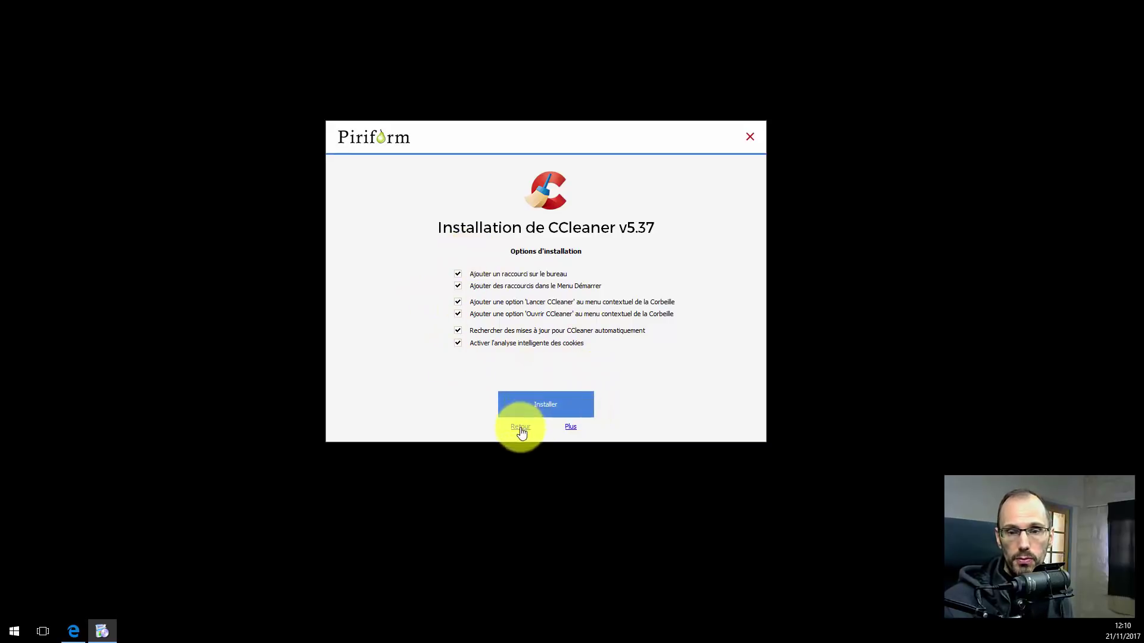
Review the installation location and user choices among CCleaner's advanced setup options, and return to the first setup page
{"action": "left_click", "coordinate": [570, 429]}
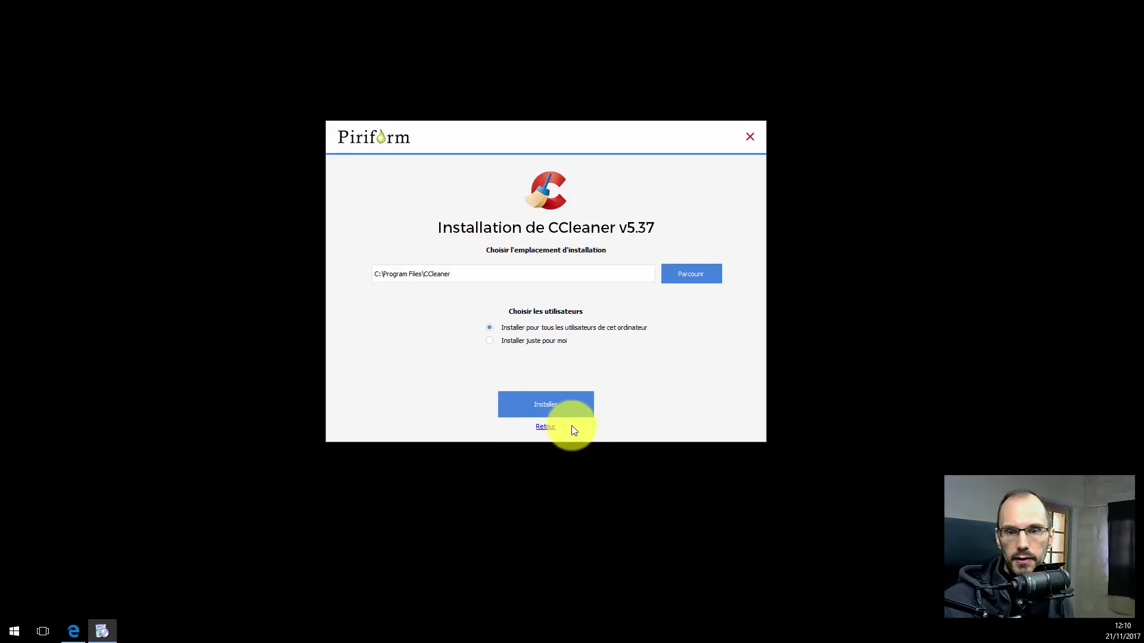
{"action": "left_click", "coordinate": [545, 426]}
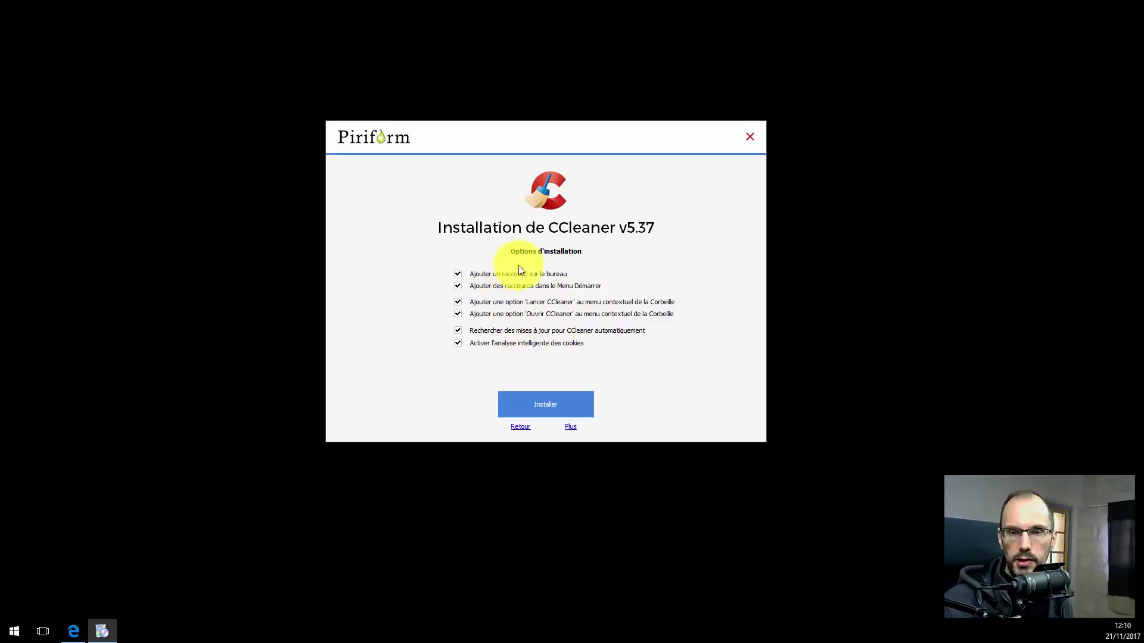
{"action": "left_click", "coordinate": [523, 429]}
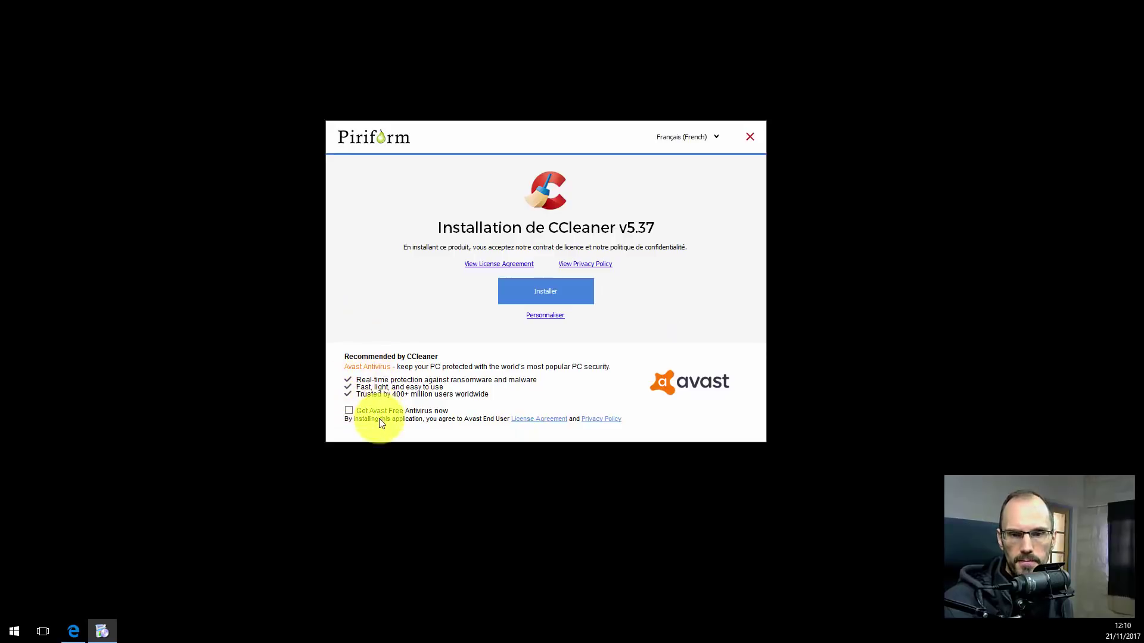
Try the "Get Avast Free Antivirus now" option on and off, and leave the offer unselected
{"action": "left_click", "coordinate": [349, 411]}
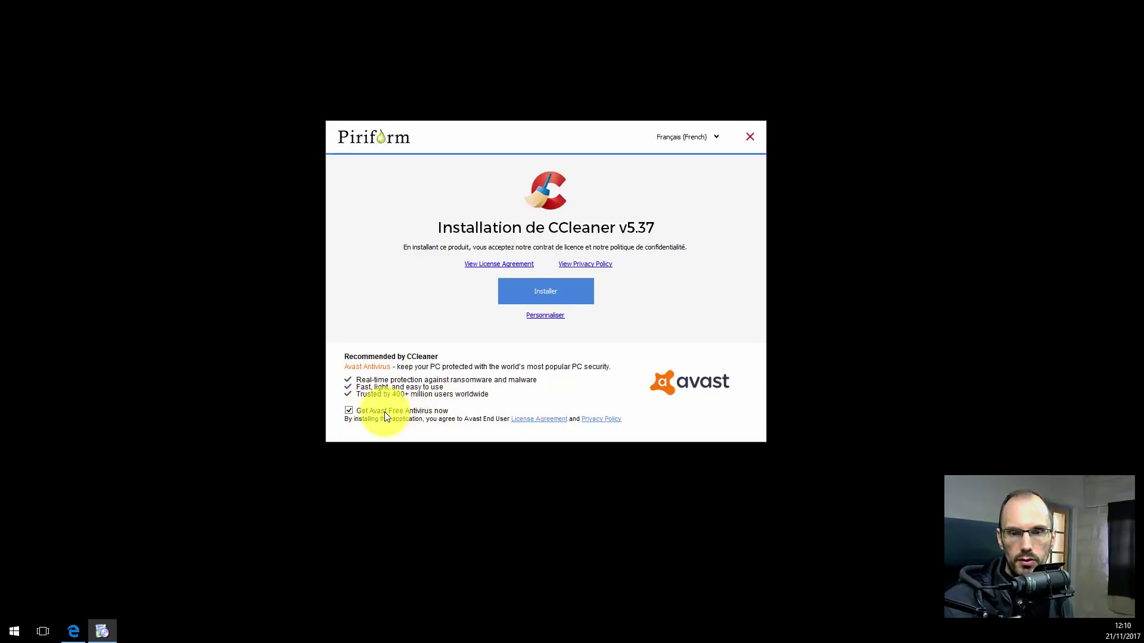
{"action": "left_click", "coordinate": [349, 411]}
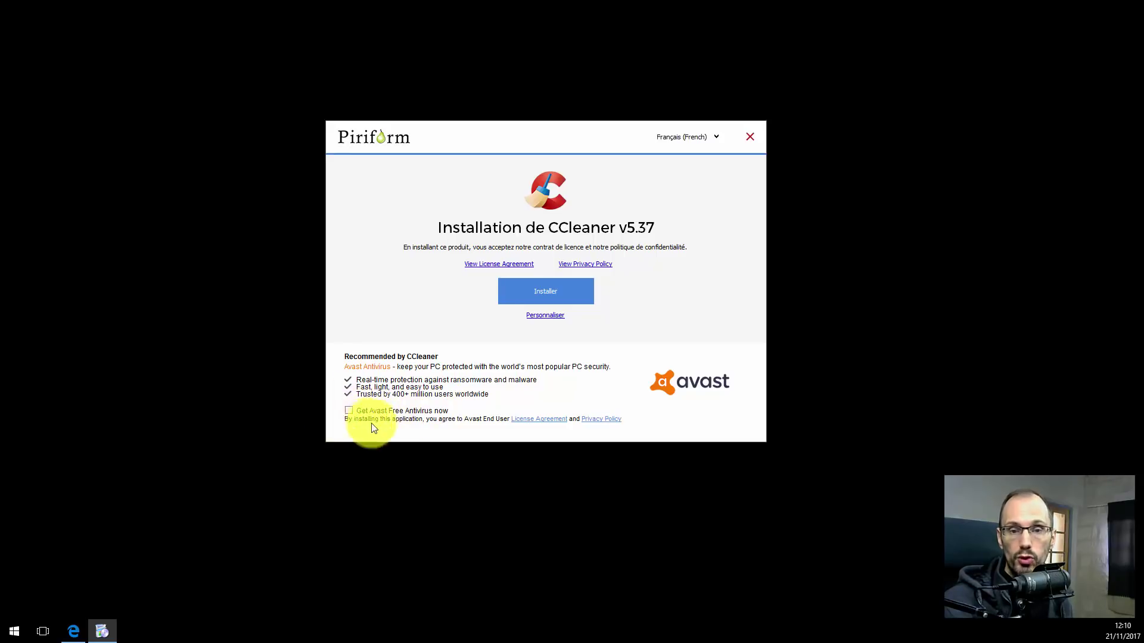
{"action": "left_click", "coordinate": [349, 412]}
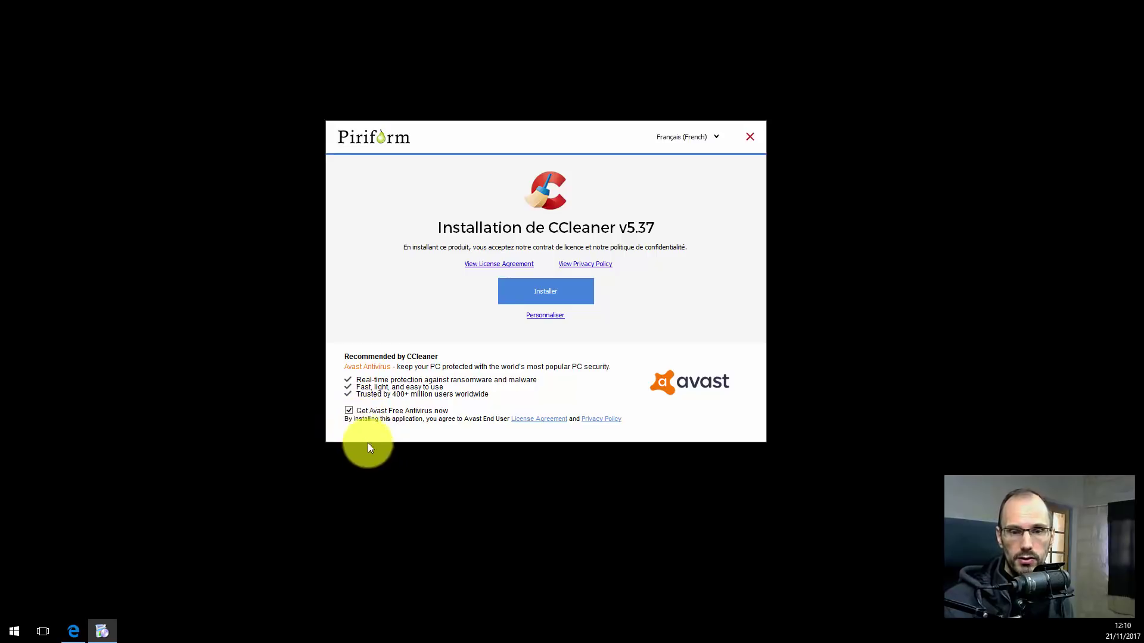
{"action": "left_click", "coordinate": [346, 409]}
{"action": "left_click", "coordinate": [349, 411]}
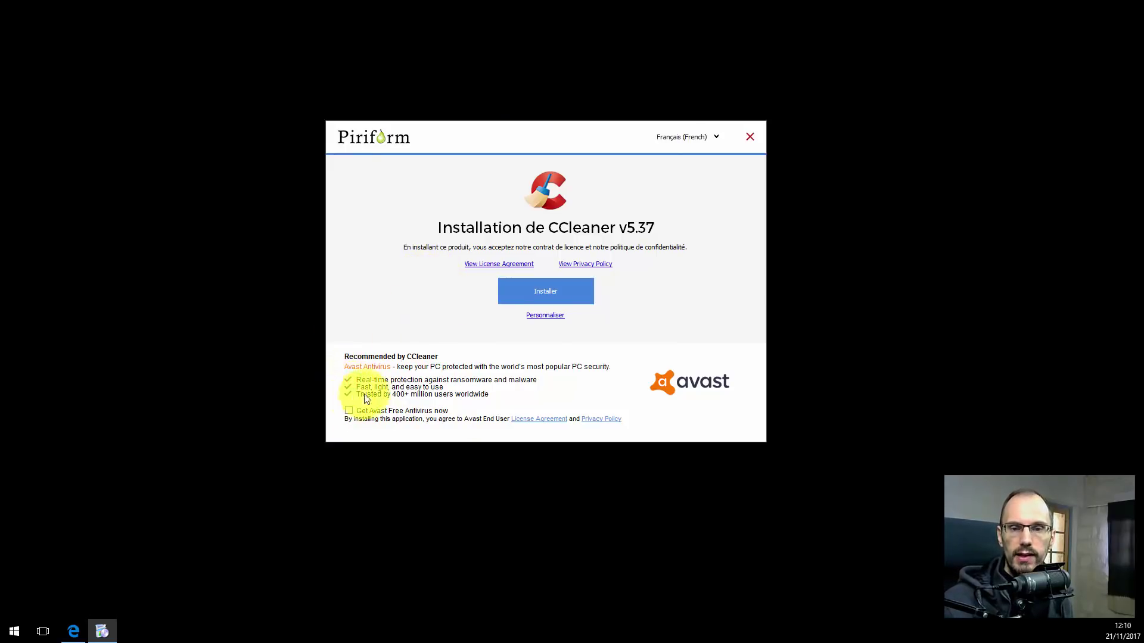
Install CCleaner with only the desktop and Menu Démarrer shortcut options enabled, and close the finished installer
{"action": "left_click", "coordinate": [544, 320]}
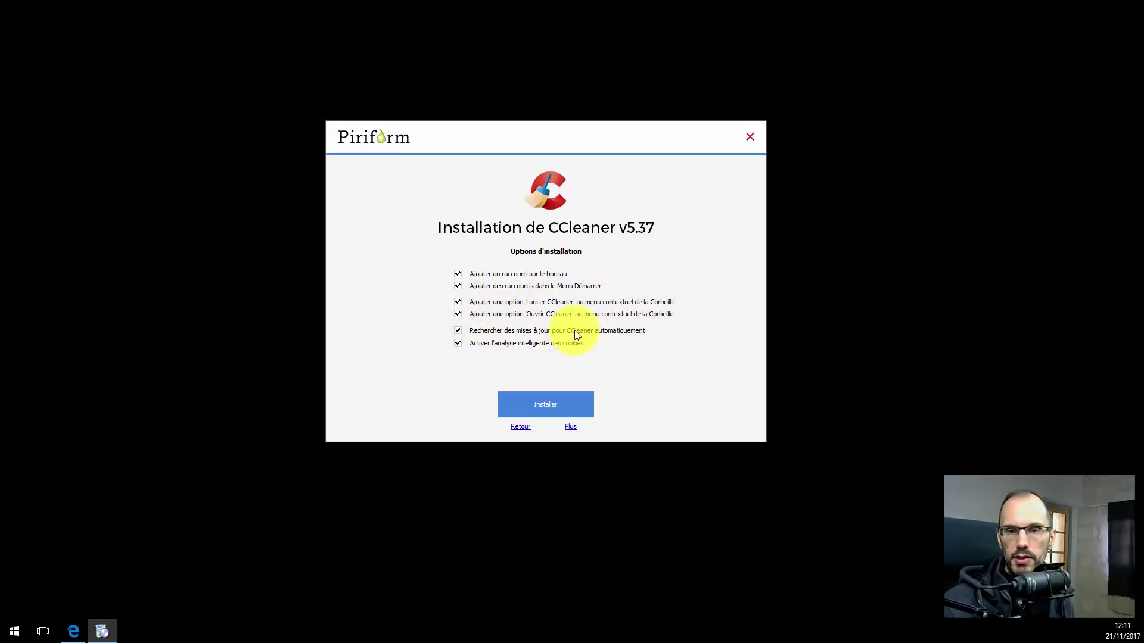
{"action": "left_click", "coordinate": [454, 331]}
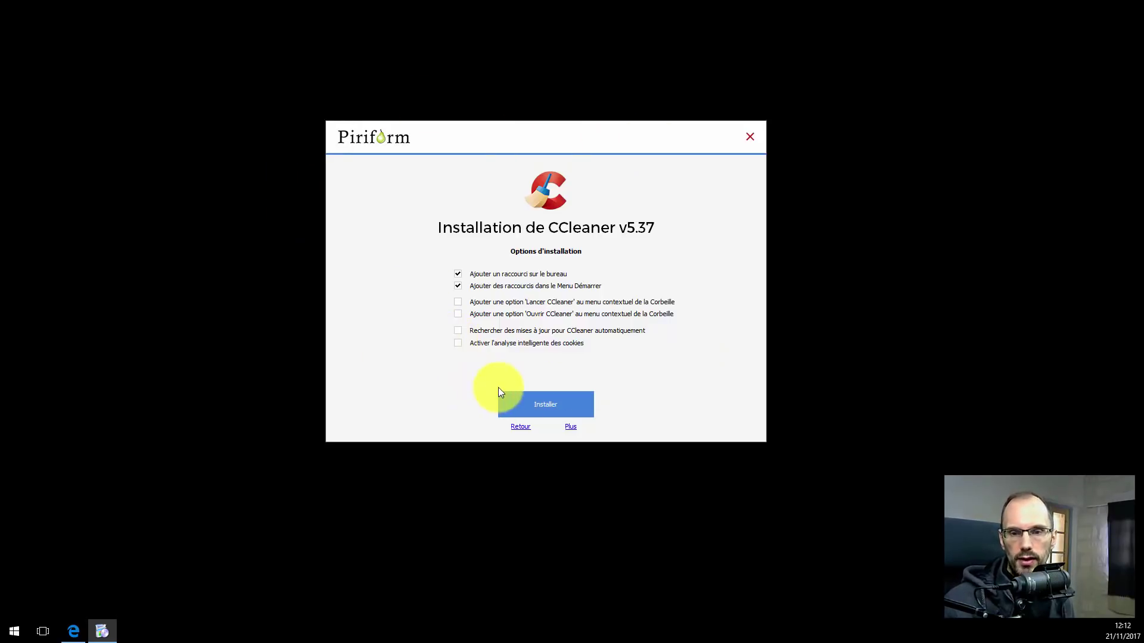
{"action": "left_click", "coordinate": [542, 403]}
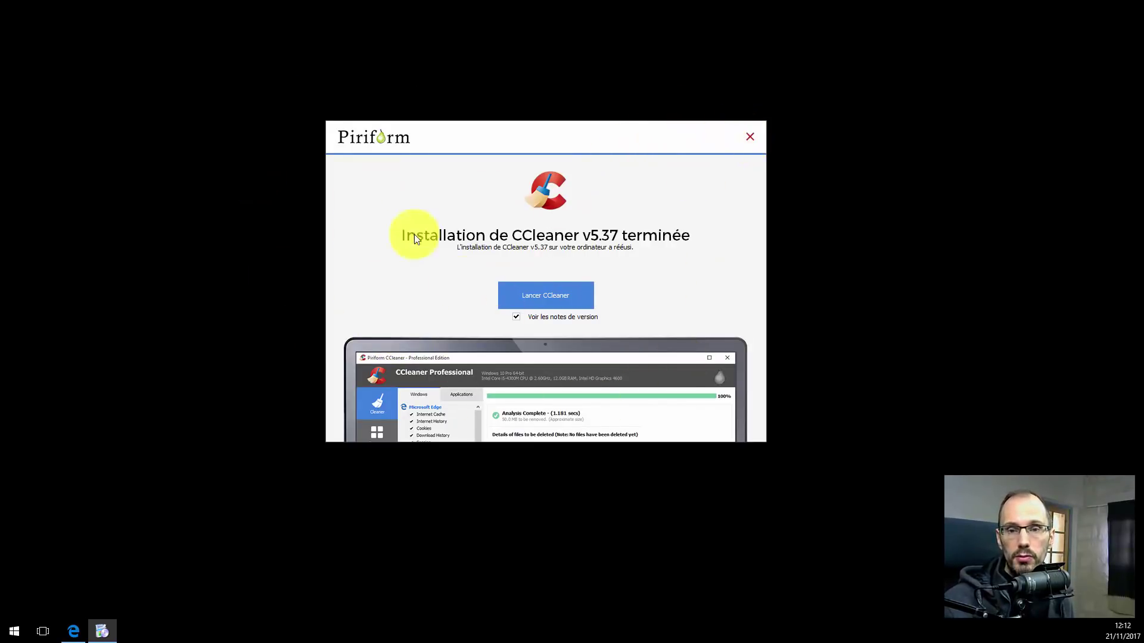
{"action": "left_click", "coordinate": [751, 137]}
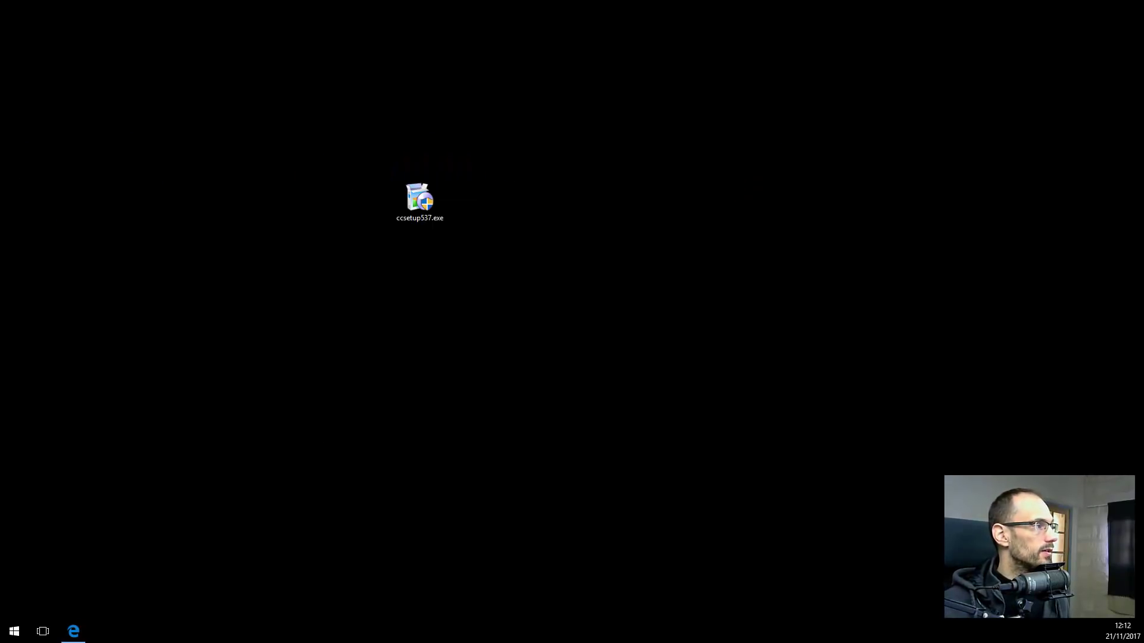
Place the CCleaner shortcut beside ccsetup537.exe on the desktop, and test-launch CCleaner before closing it
{"action": "left_click_drag", "start_coordinate": [254, 134], "coordinate": [479, 196]}
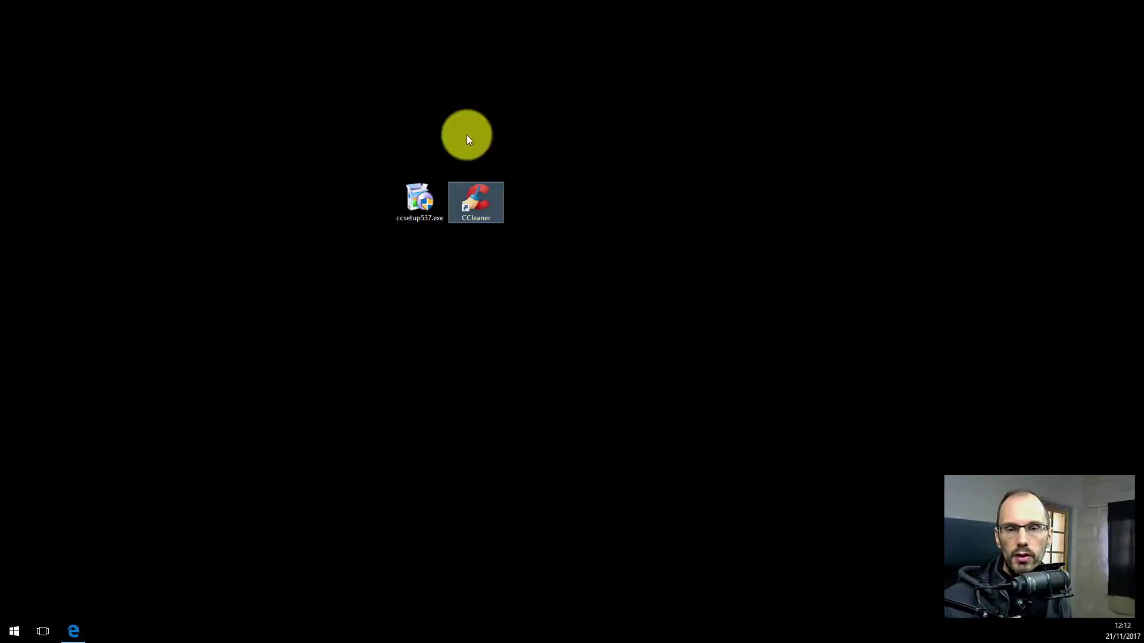
{"action": "left_click", "coordinate": [327, 209]}
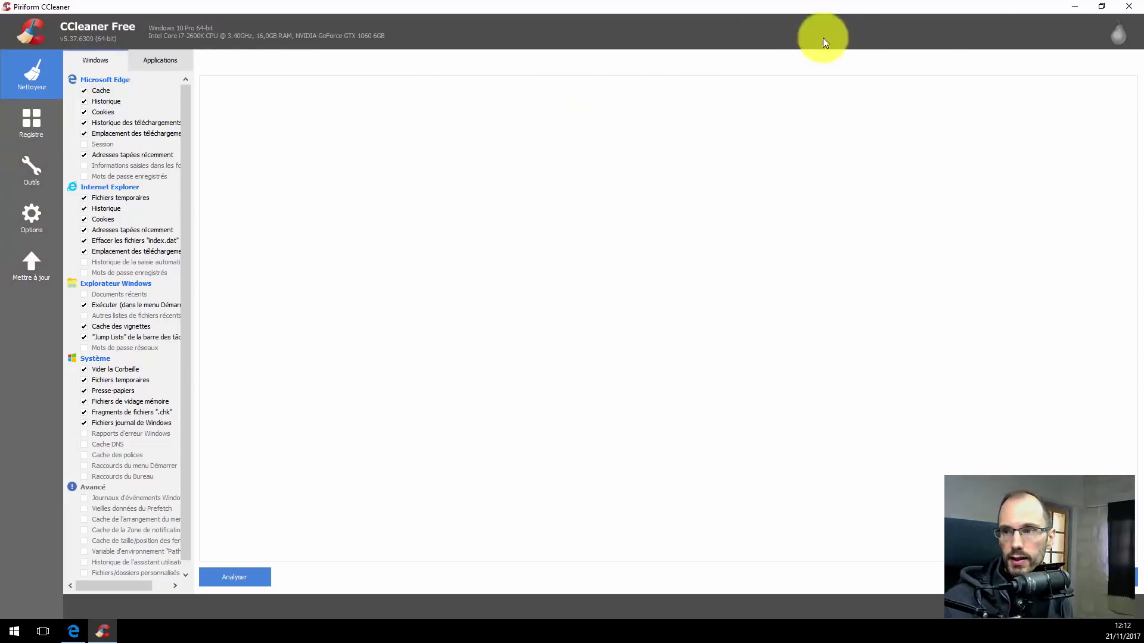
{"action": "left_click", "coordinate": [1137, 6]}
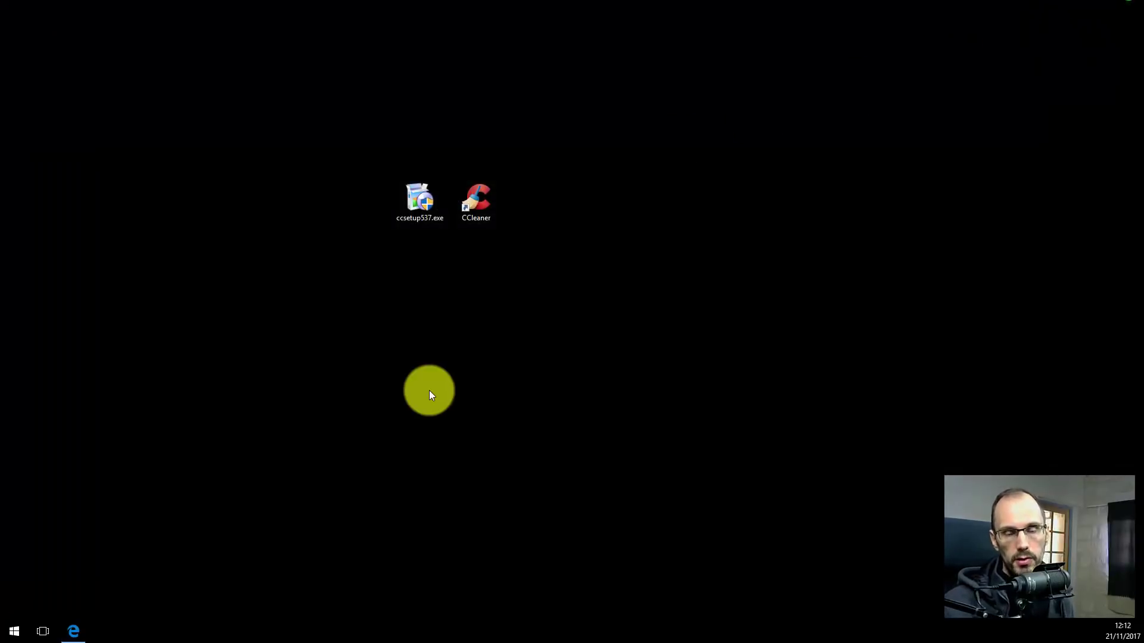
Open Programmes et fonctionnalités from the Applications section of the Windows settings, and close the settings window behind it
{"action": "left_click", "coordinate": [14, 633]}
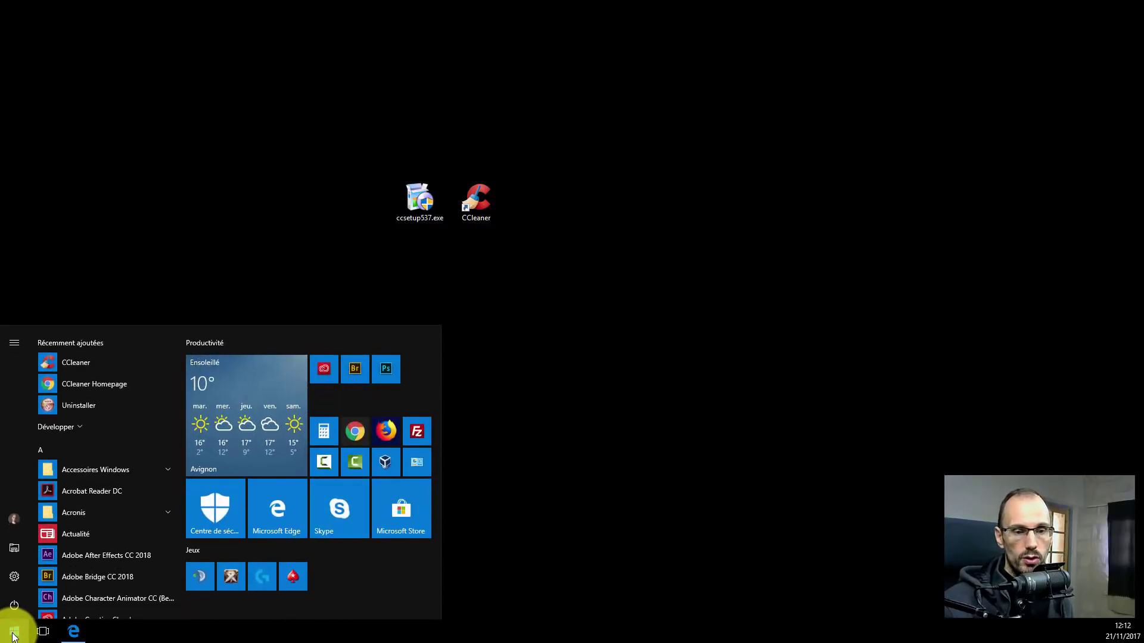
{"action": "left_click", "coordinate": [13, 577]}
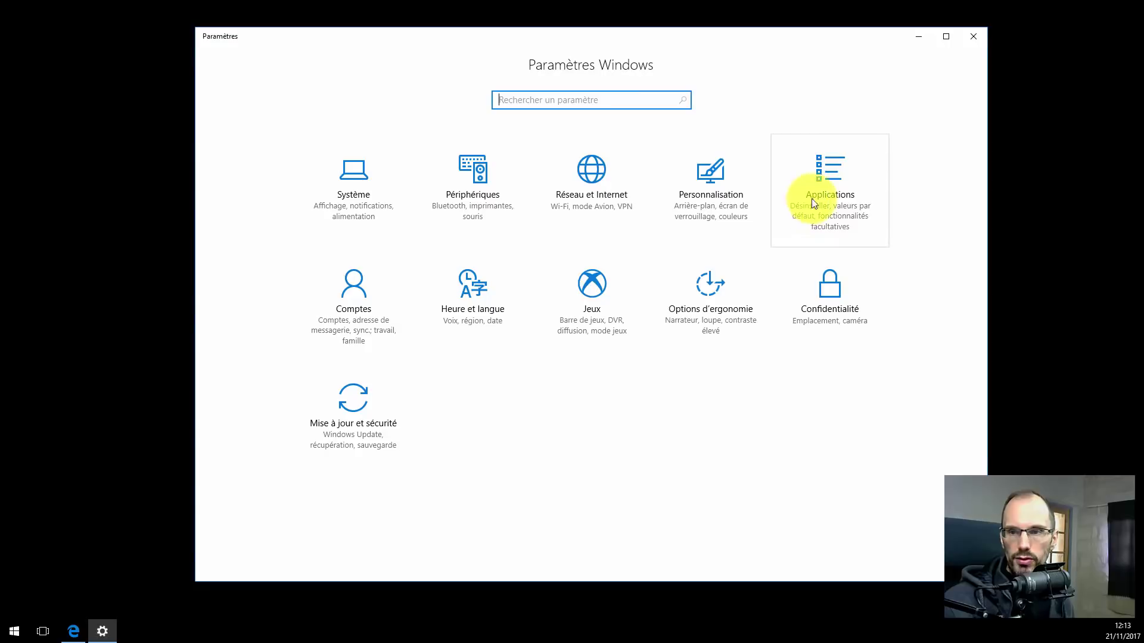
{"action": "left_click", "coordinate": [821, 177]}
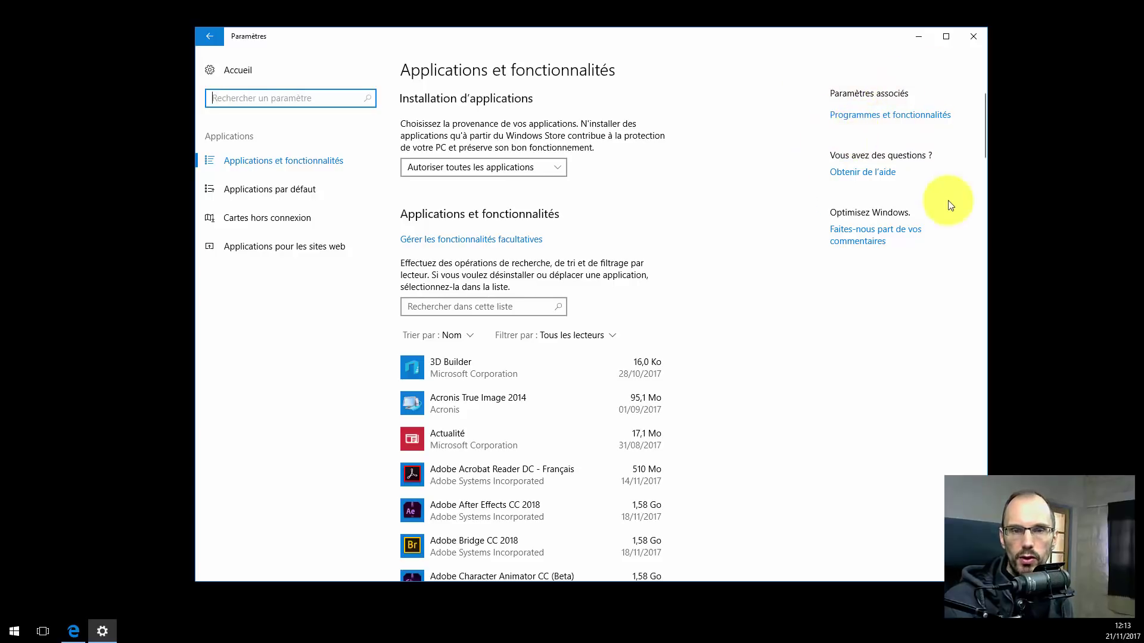
{"action": "left_click_drag", "start_coordinate": [986, 312], "coordinate": [763, 324]}
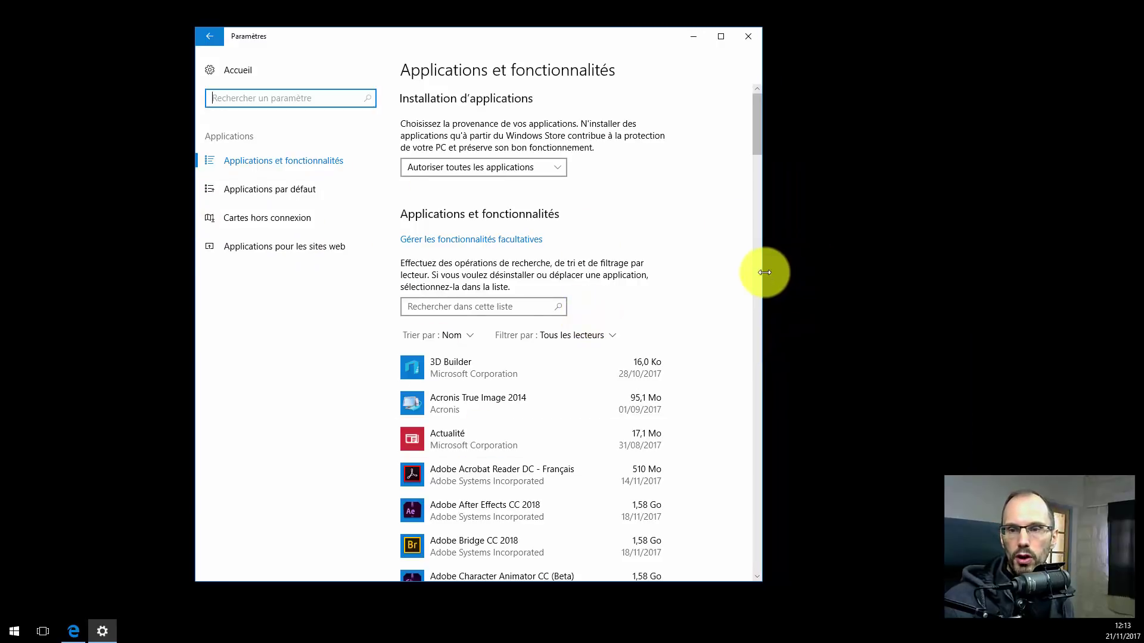
{"action": "left_click_drag", "start_coordinate": [762, 265], "coordinate": [927, 229]}
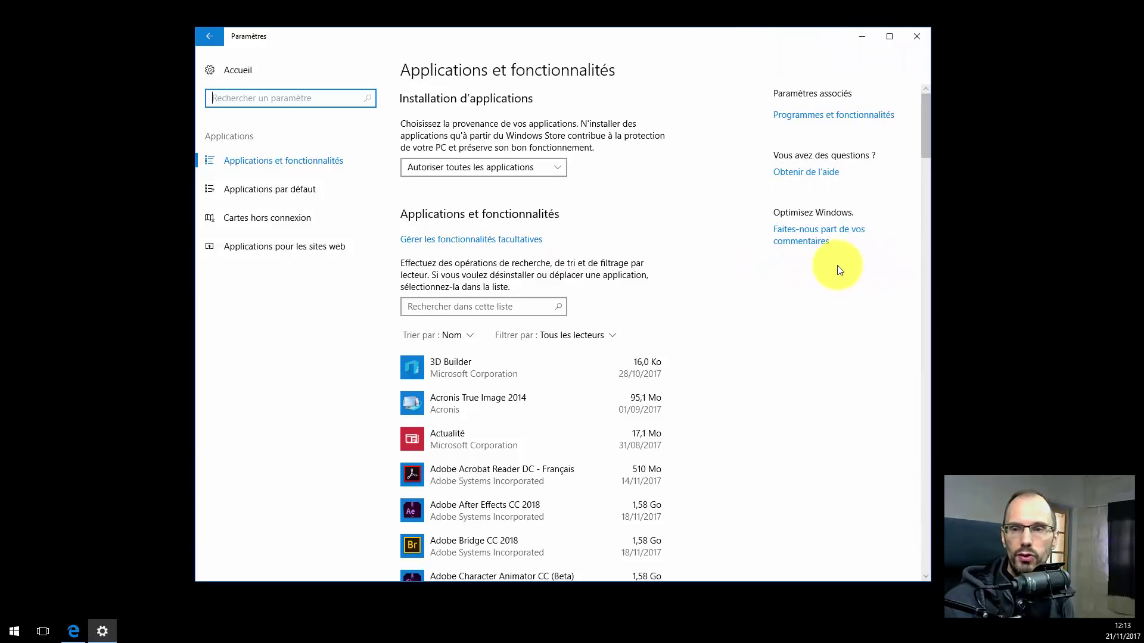
{"action": "left_click", "coordinate": [811, 116]}
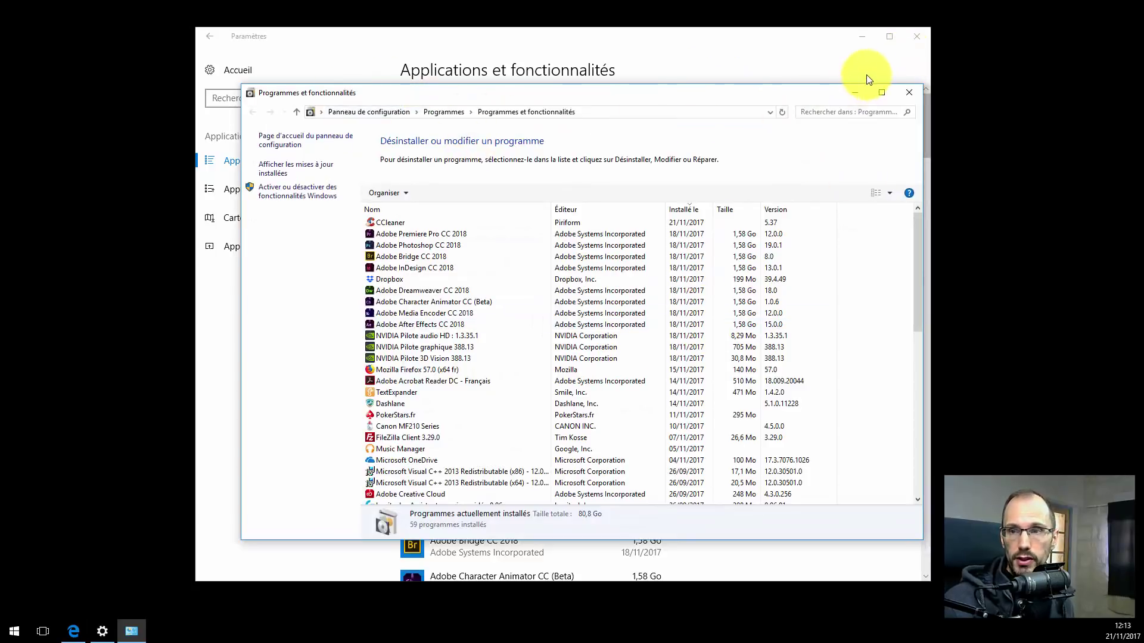
{"action": "left_click", "coordinate": [916, 36]}
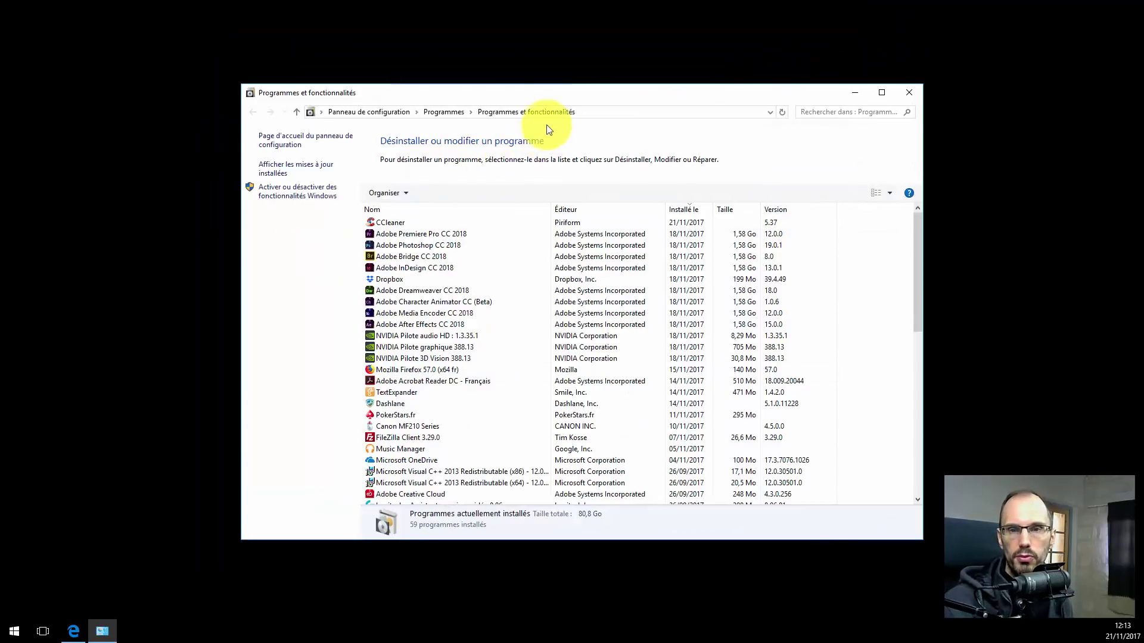
{"action": "left_click_drag", "start_coordinate": [558, 97], "coordinate": [566, 85]}
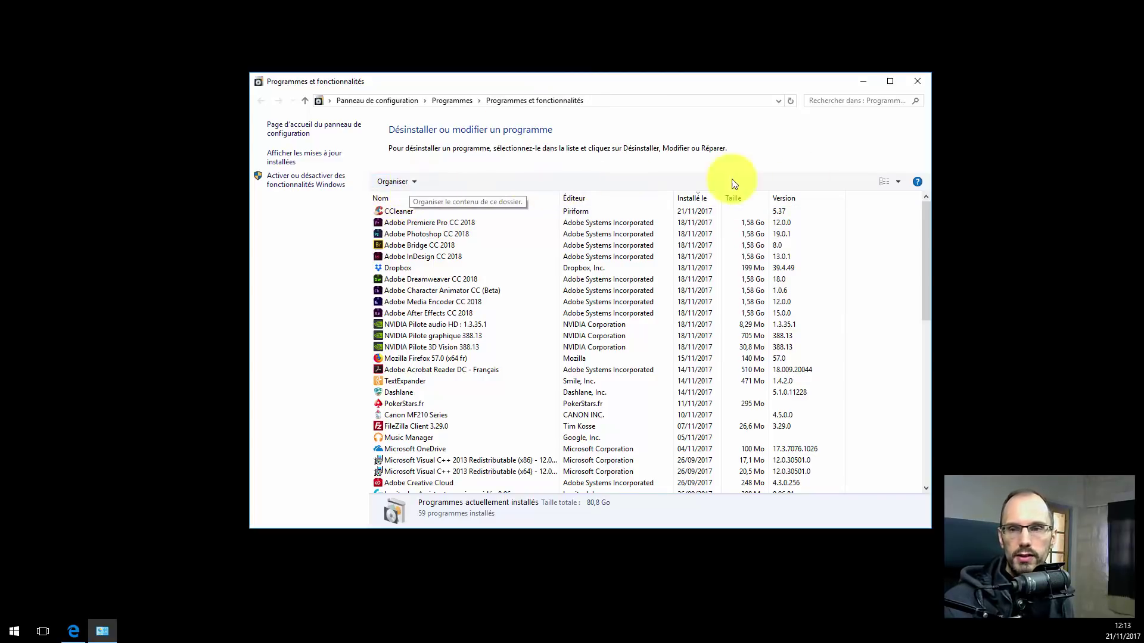
Try the Très grandes icônes view and a smaller icon view on the installed programs, and restore the Détails view
{"action": "left_click", "coordinate": [897, 185]}
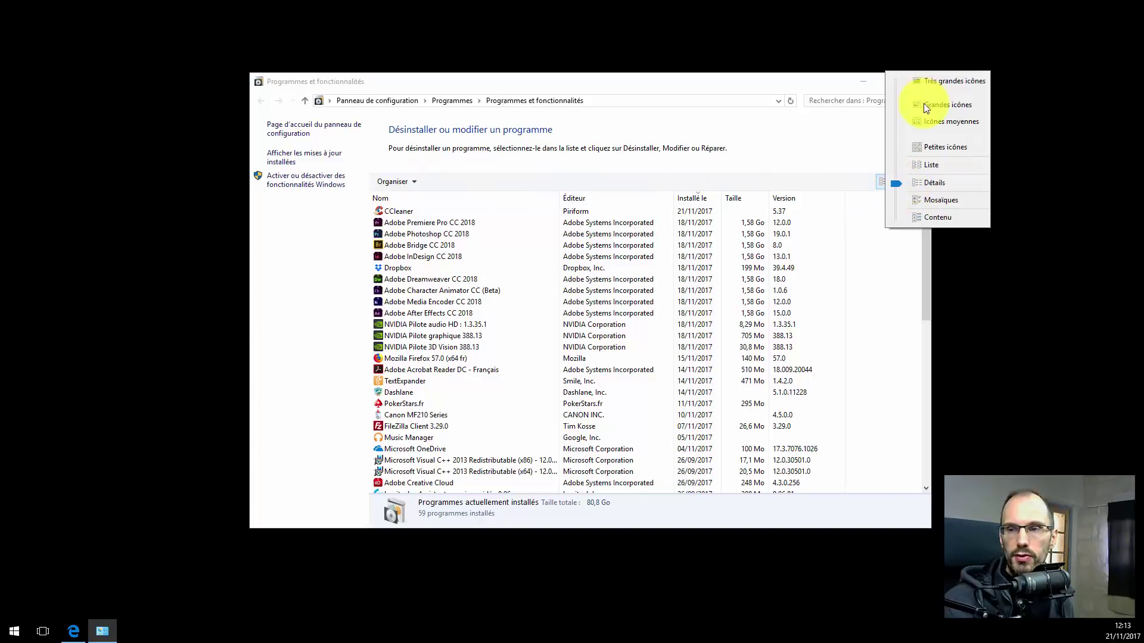
{"action": "left_click", "coordinate": [925, 85]}
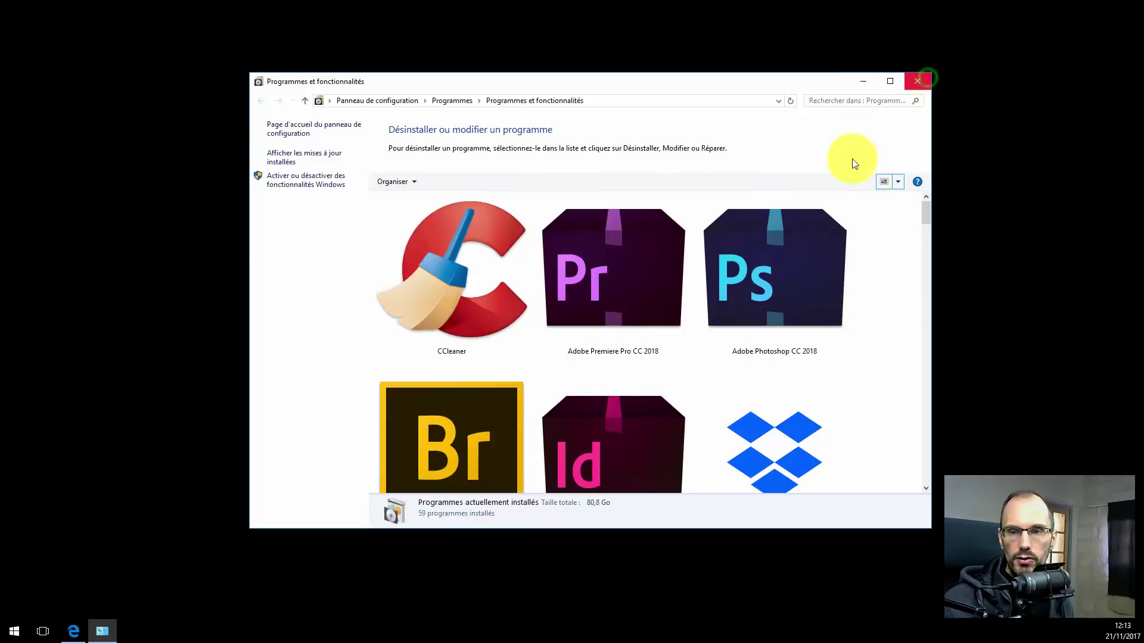
{"action": "left_click", "coordinate": [897, 181]}
{"action": "left_click", "coordinate": [928, 204]}
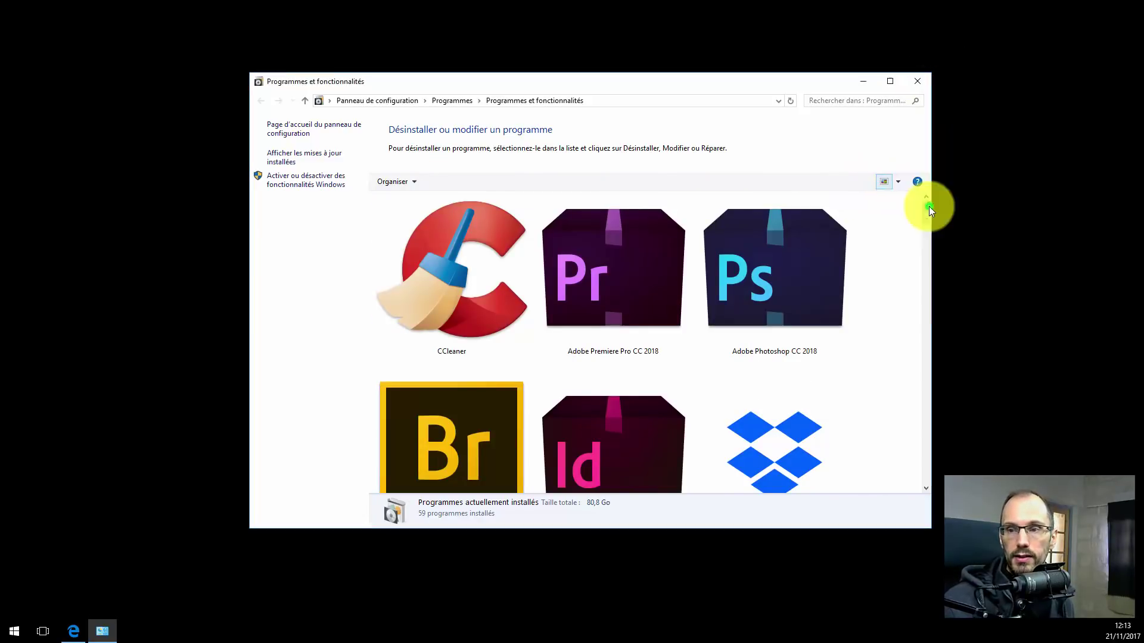
{"action": "left_click", "coordinate": [897, 183]}
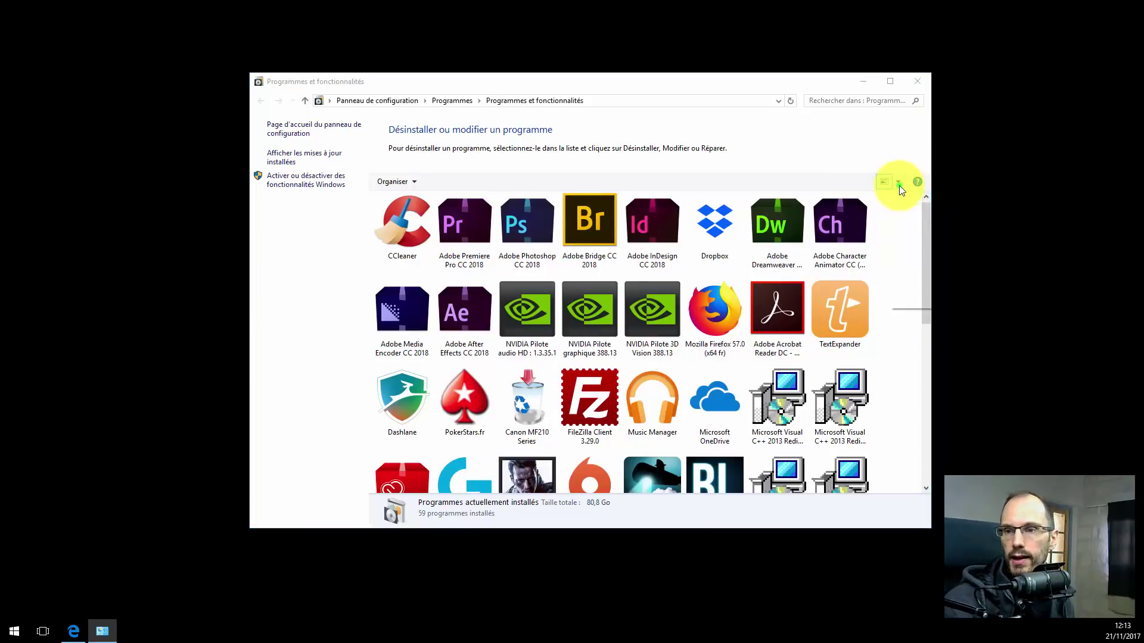
{"action": "left_click", "coordinate": [833, 178]}
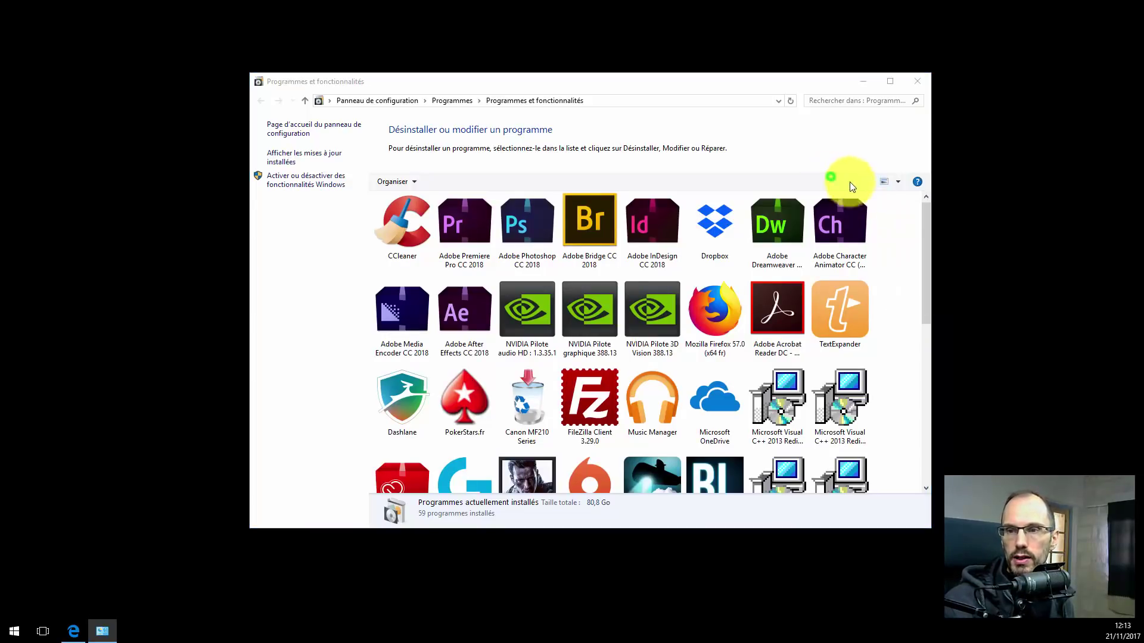
{"action": "left_click", "coordinate": [898, 184]}
{"action": "left_click", "coordinate": [935, 260]}
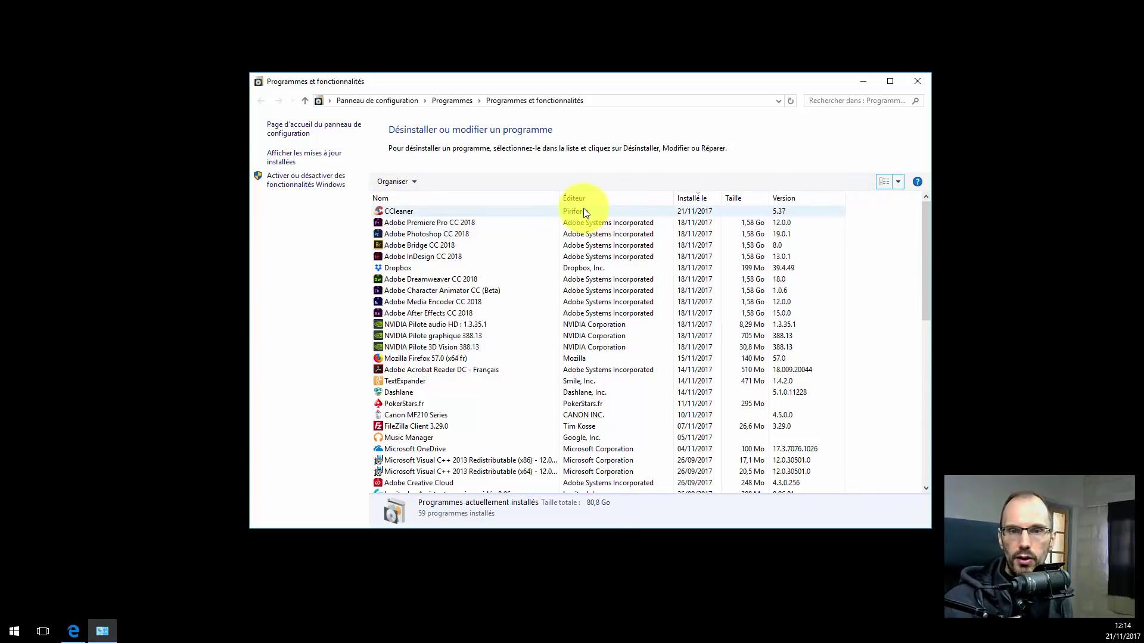
Sort the installed programs by name in both directions and by installation date, and close the program list
{"action": "left_click", "coordinate": [490, 201]}
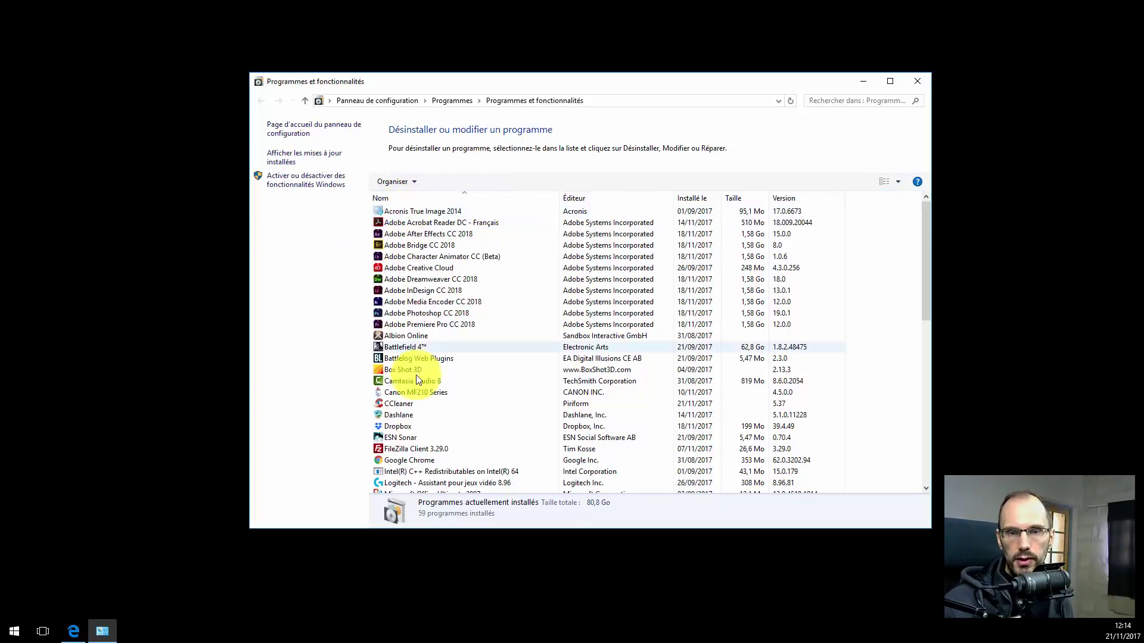
{"action": "left_click", "coordinate": [462, 199]}
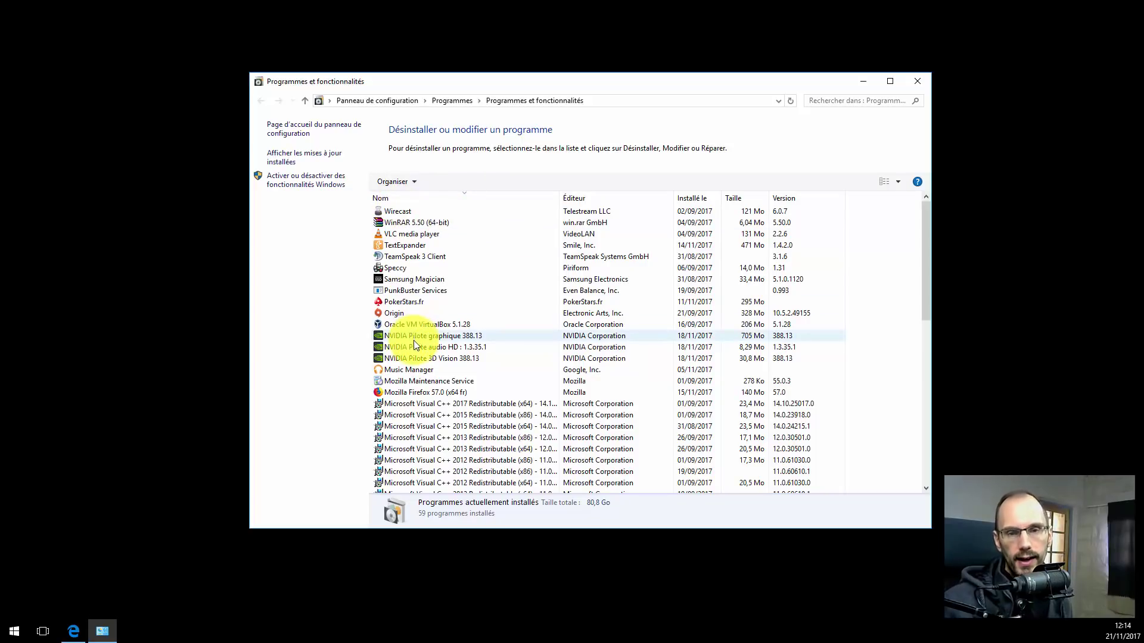
{"action": "left_click", "coordinate": [455, 199]}
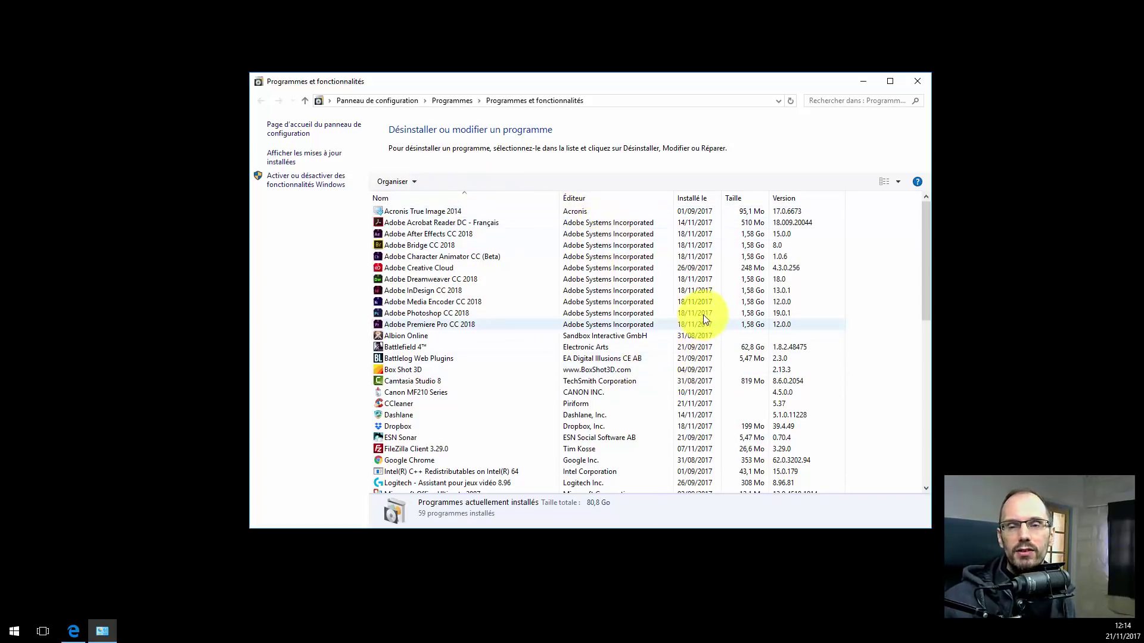
{"action": "left_click", "coordinate": [693, 198]}
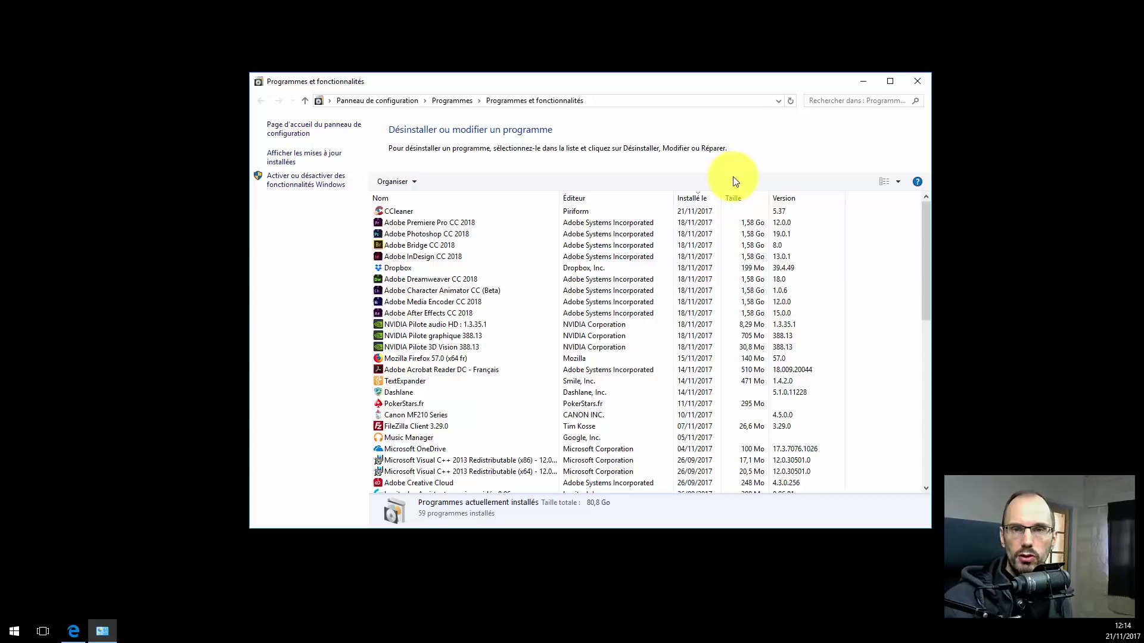
{"action": "left_click", "coordinate": [918, 83]}
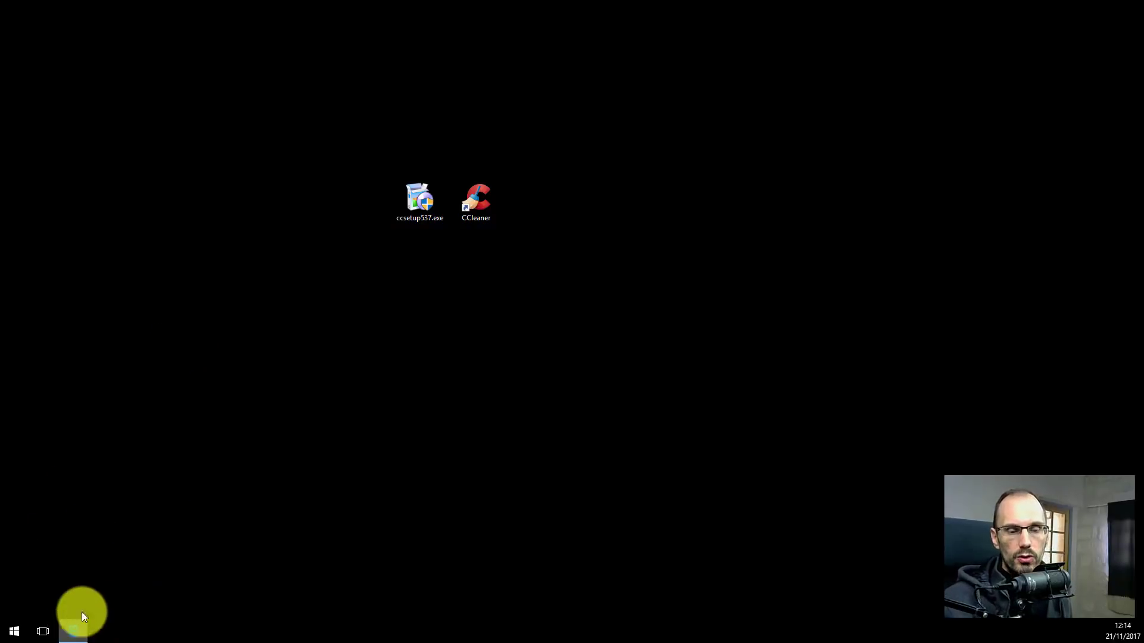
Launch CCleaner from its desktop shortcut, maximize its window, and open the Surveillance settings in its options
{"action": "mouse_move", "coordinate": [74, 629]}
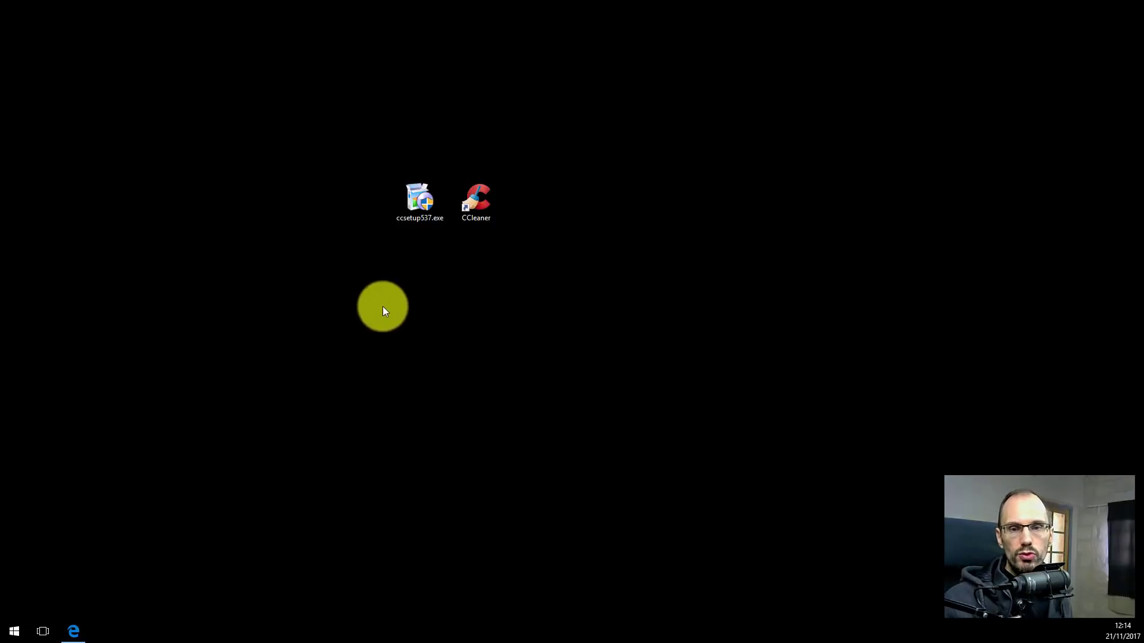
{"action": "double_click", "coordinate": [481, 209]}
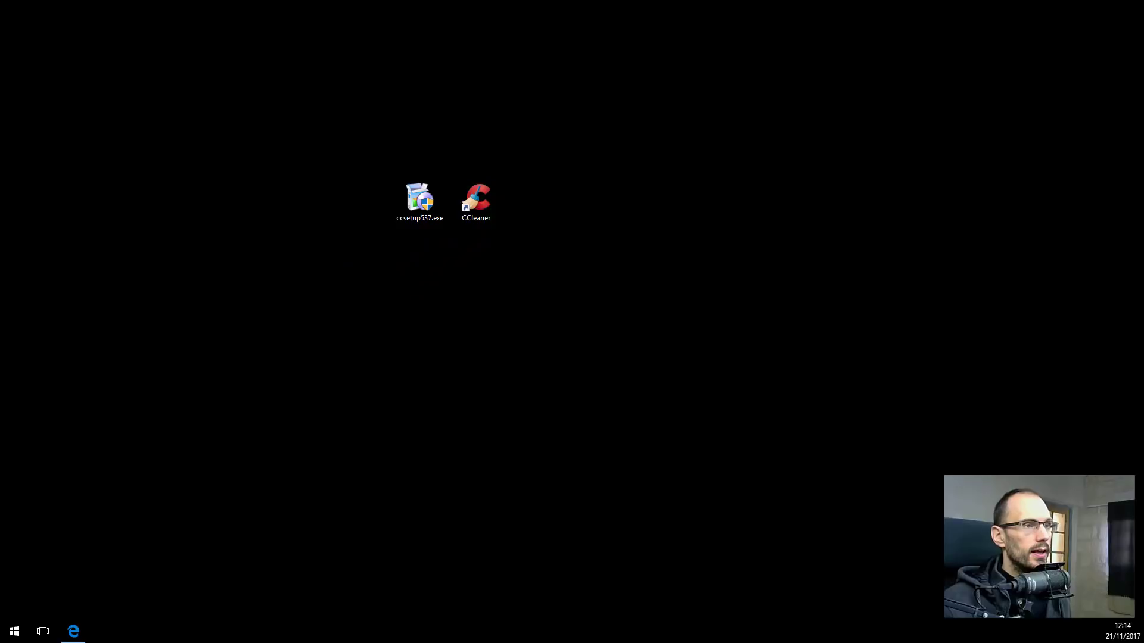
{"action": "double_click", "coordinate": [137, 143]}
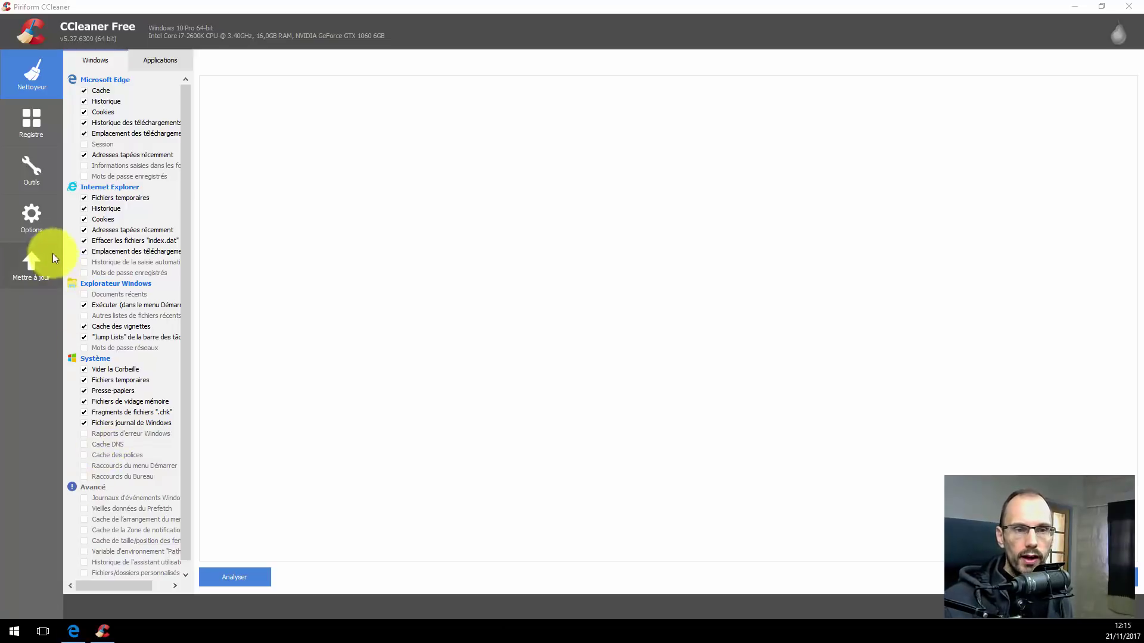
{"action": "left_click", "coordinate": [32, 208]}
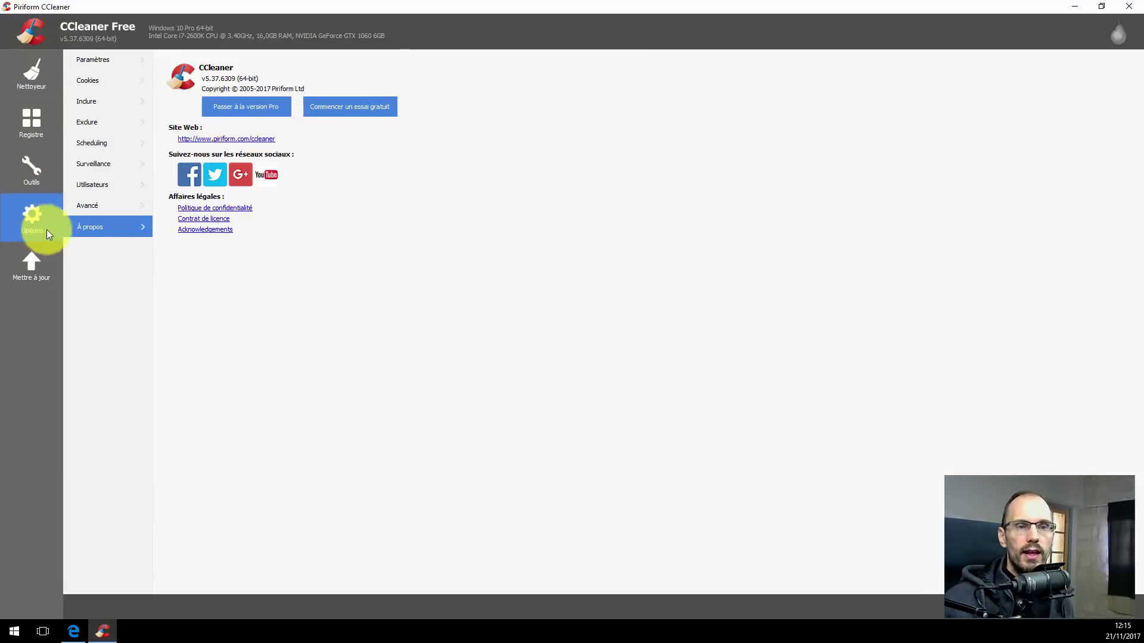
{"action": "left_click", "coordinate": [87, 208]}
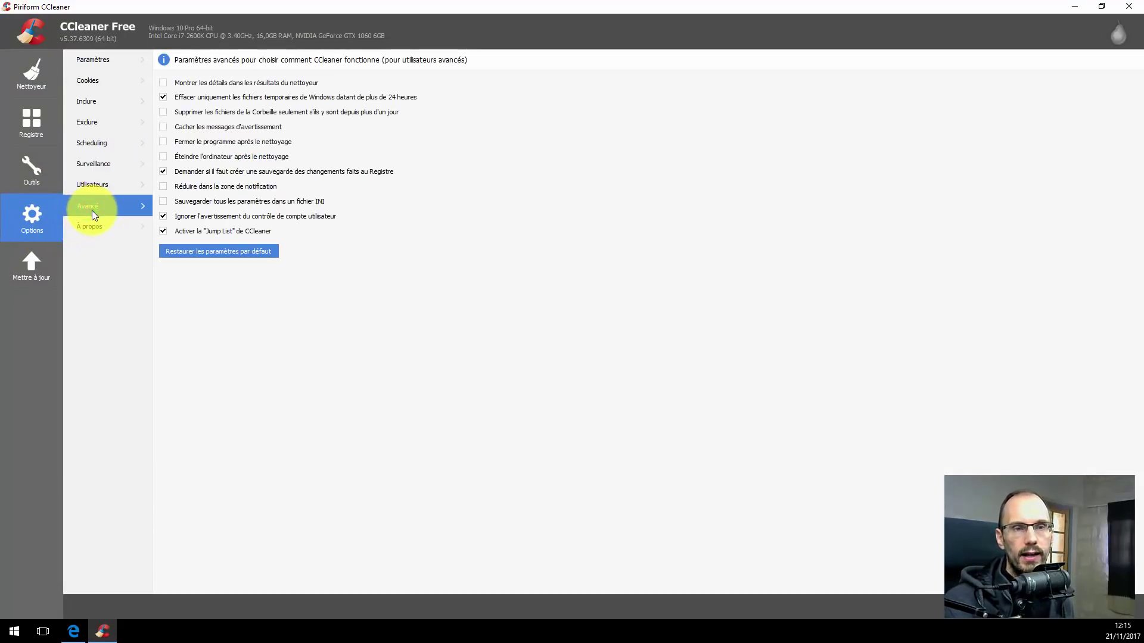
{"action": "left_click", "coordinate": [104, 164]}
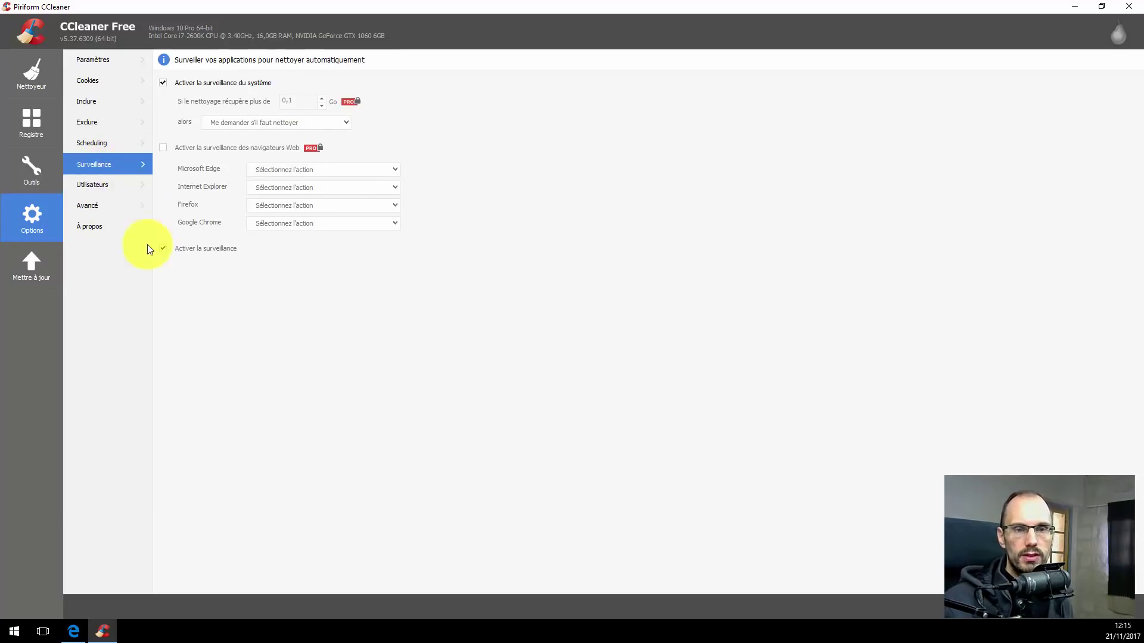
Disable Activer la surveillance du système and Activer la surveillance, accept the deactivation, and close CCleaner
{"action": "left_click", "coordinate": [164, 83]}
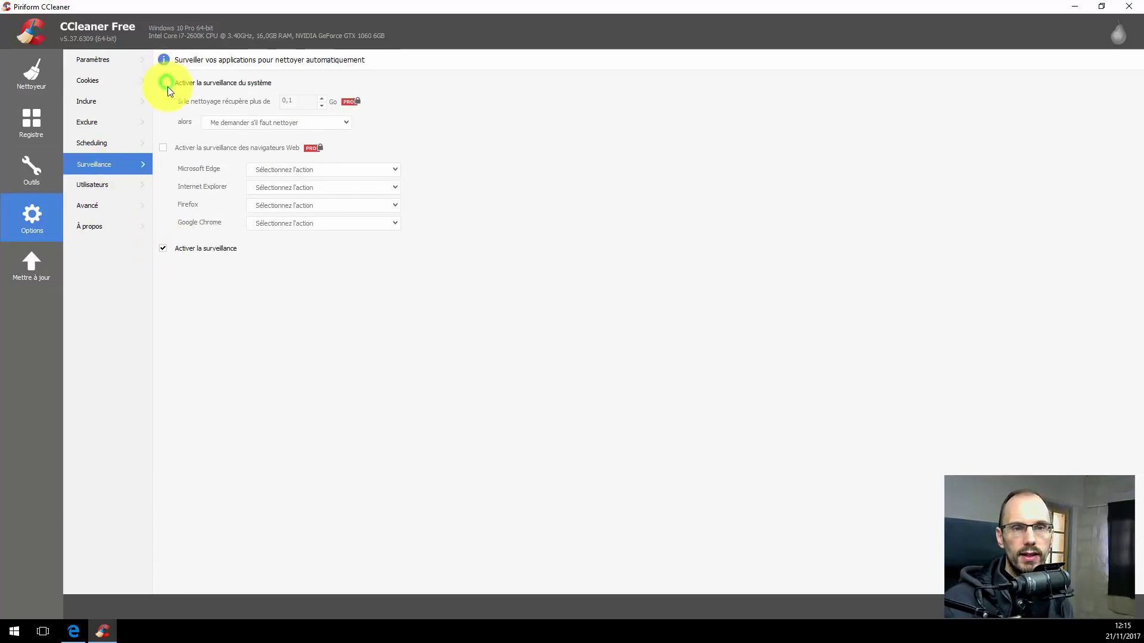
{"action": "left_click", "coordinate": [163, 248]}
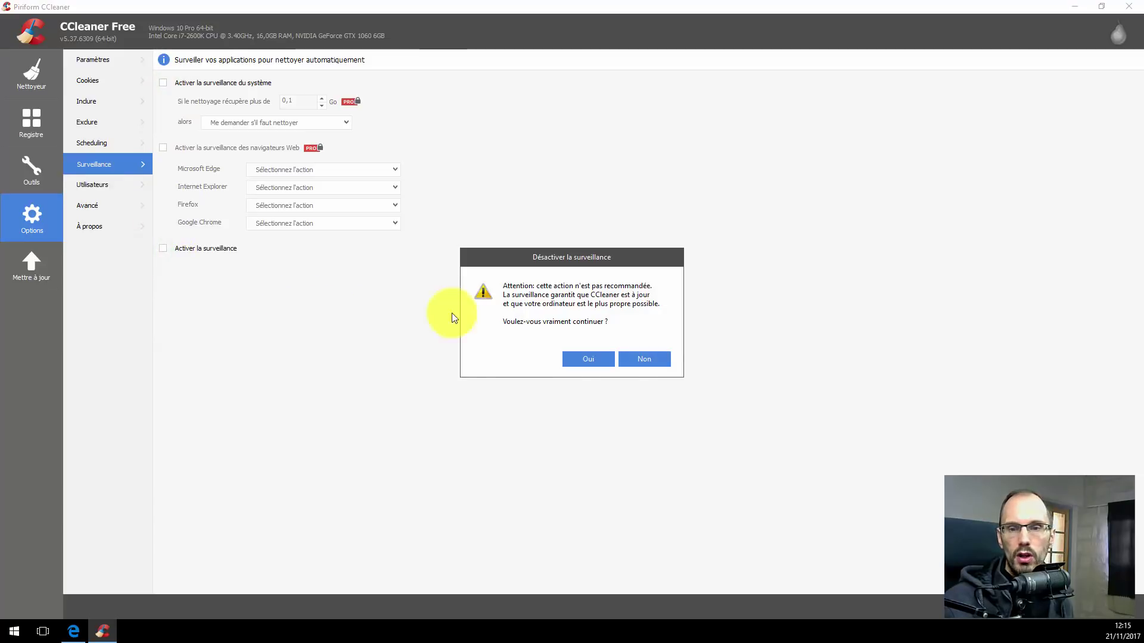
{"action": "left_click", "coordinate": [588, 359]}
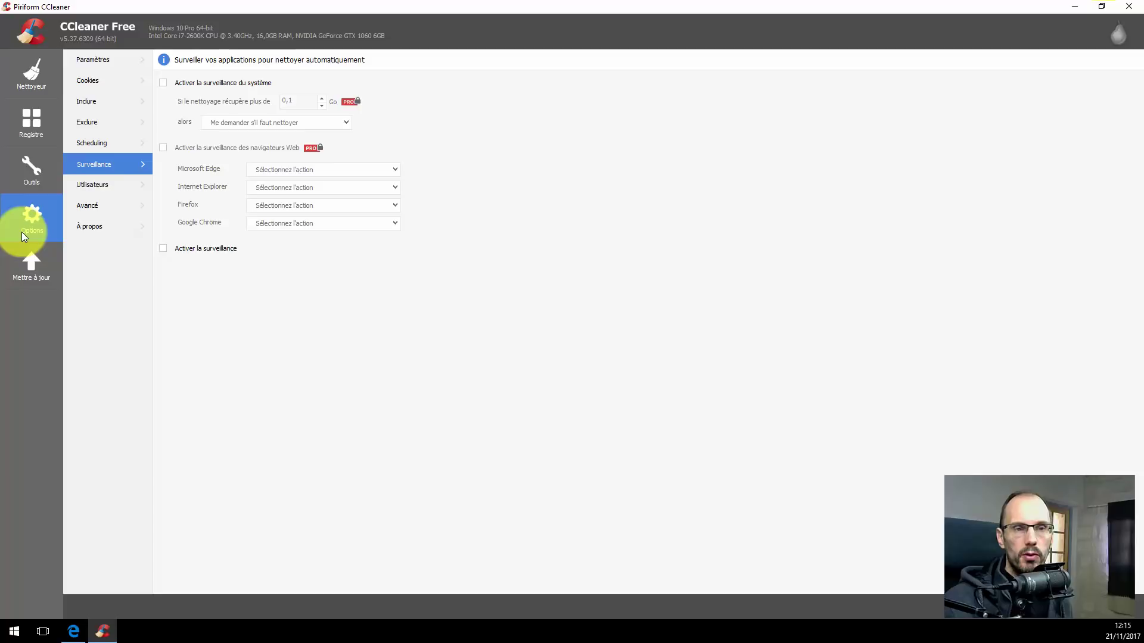
{"action": "left_click", "coordinate": [1127, 6]}
{"action": "left_click", "coordinate": [391, 327]}
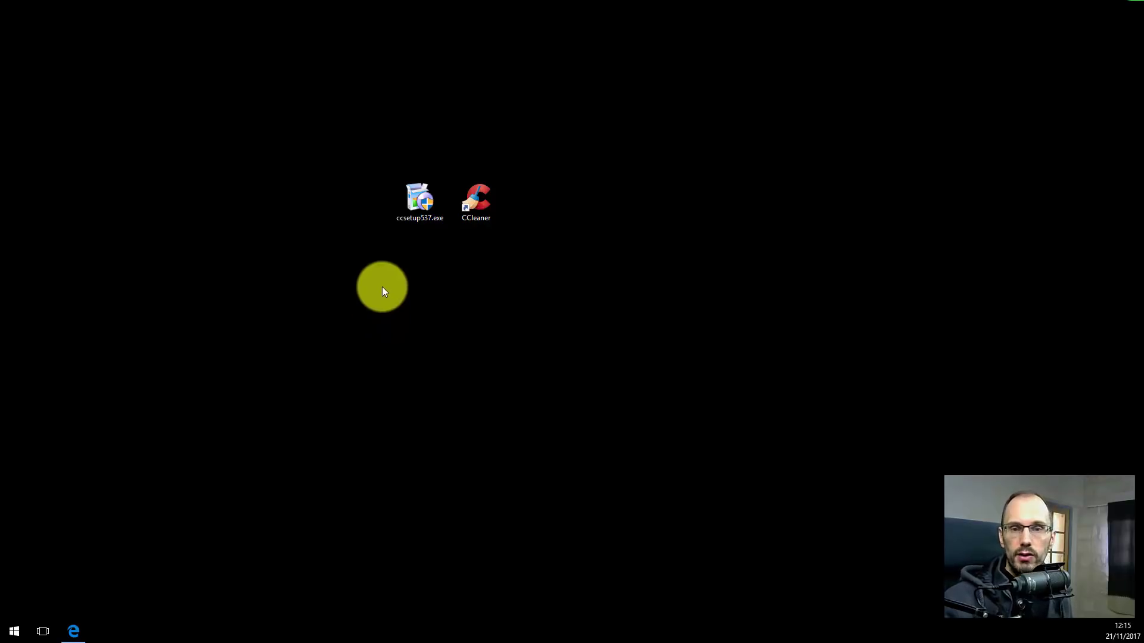
Relaunch CCleaner from its desktop shortcut, maximize its window, and minimize it to the taskbar
{"action": "double_click", "coordinate": [481, 203]}
{"action": "double_click", "coordinate": [595, 4]}
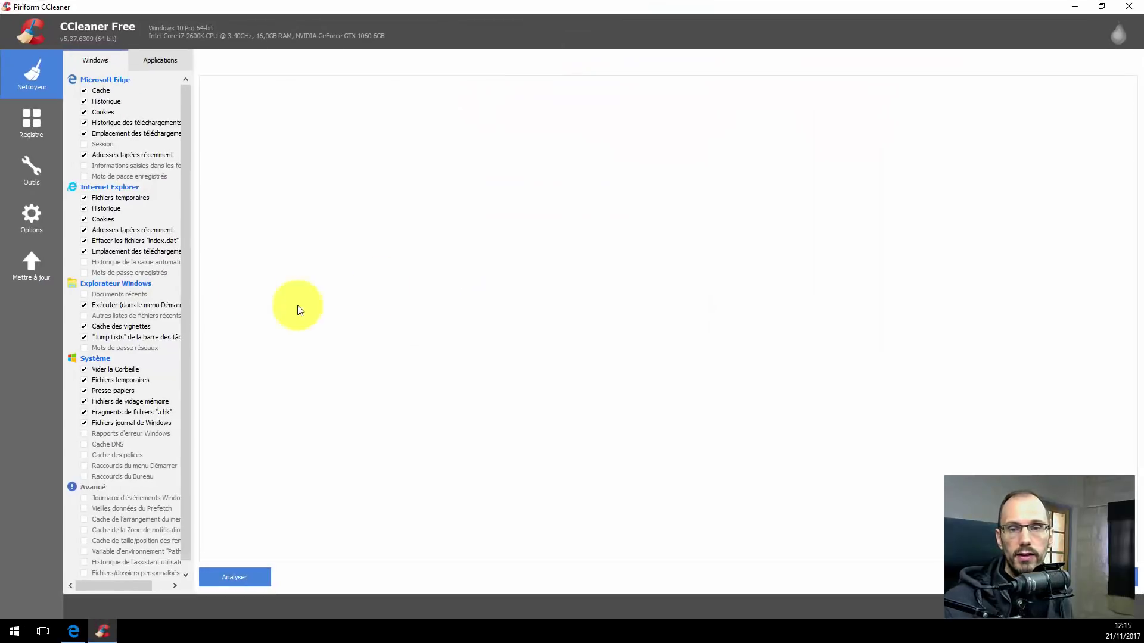
{"action": "left_click", "coordinate": [1075, 7]}
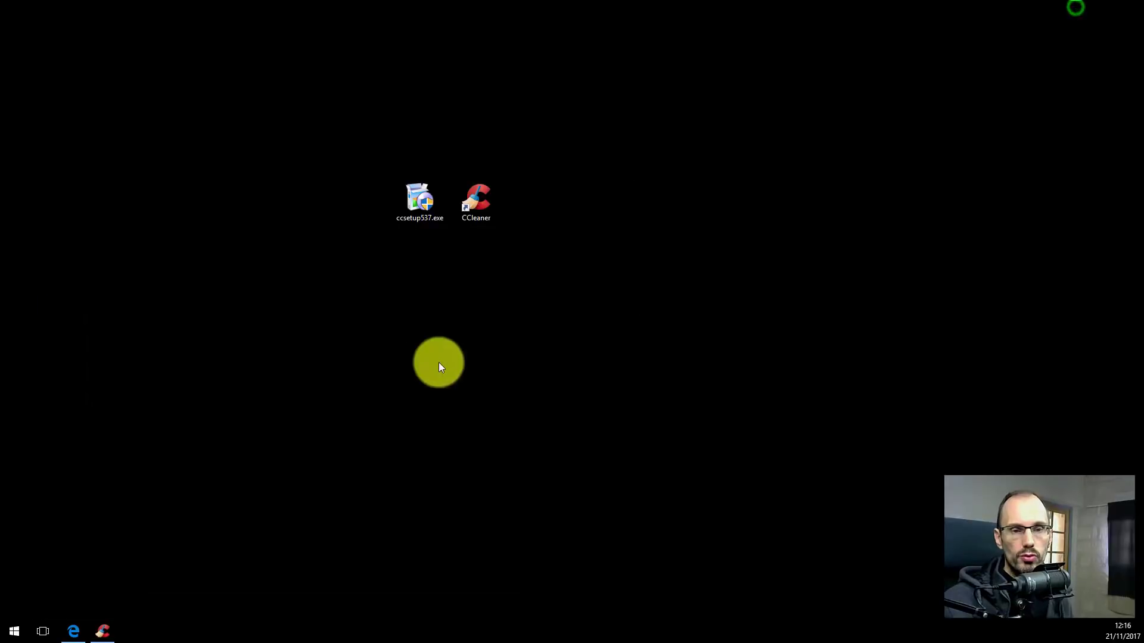
Search Windows for "ccle", and look for the CCleaner folder under C in the alphabetical list of all applications
{"action": "left_click", "coordinate": [14, 635]}
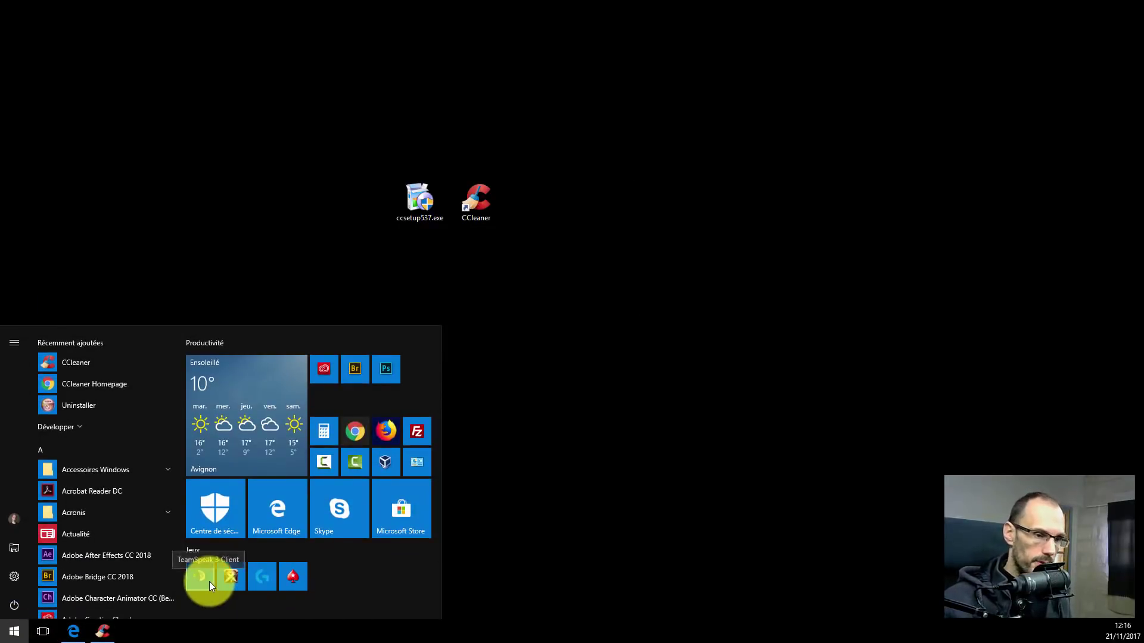
{"action": "type", "text": "ccle"}
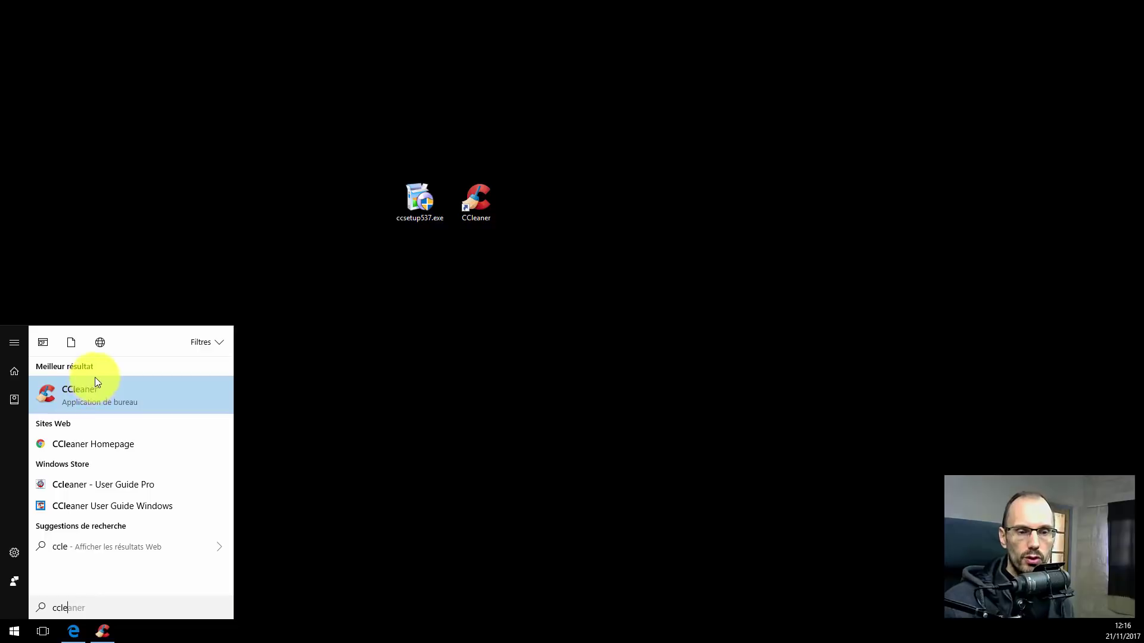
{"action": "left_click", "coordinate": [13, 631]}
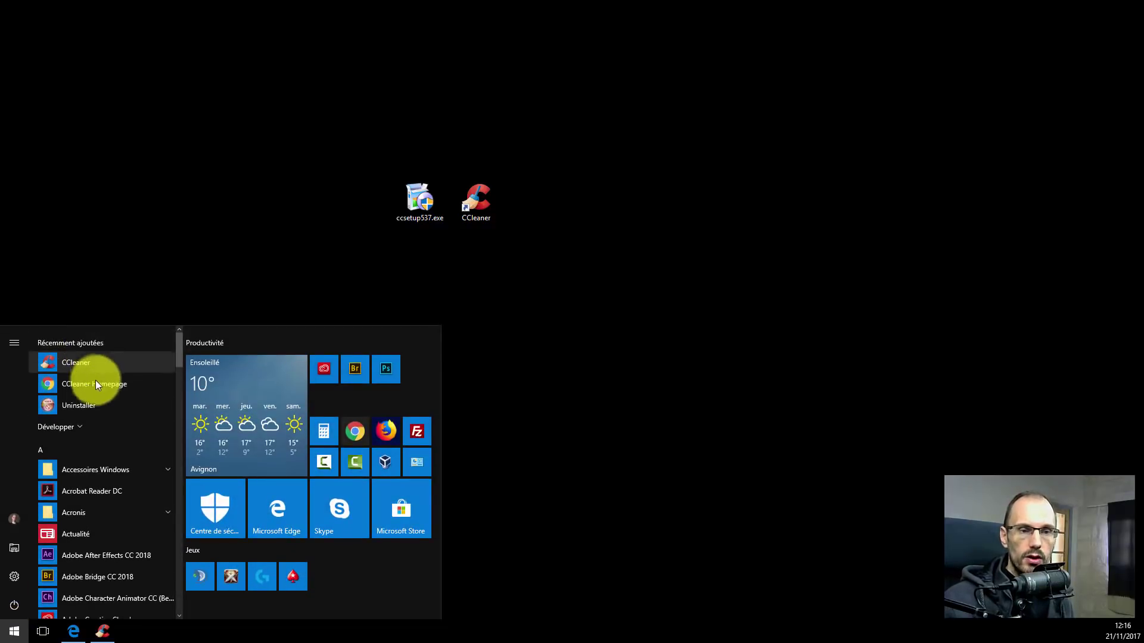
{"action": "scroll", "coordinate": [113, 477], "scroll_direction": "down", "scroll_amount": 2}
{"action": "scroll", "coordinate": [114, 484], "scroll_direction": "down", "scroll_amount": 6}
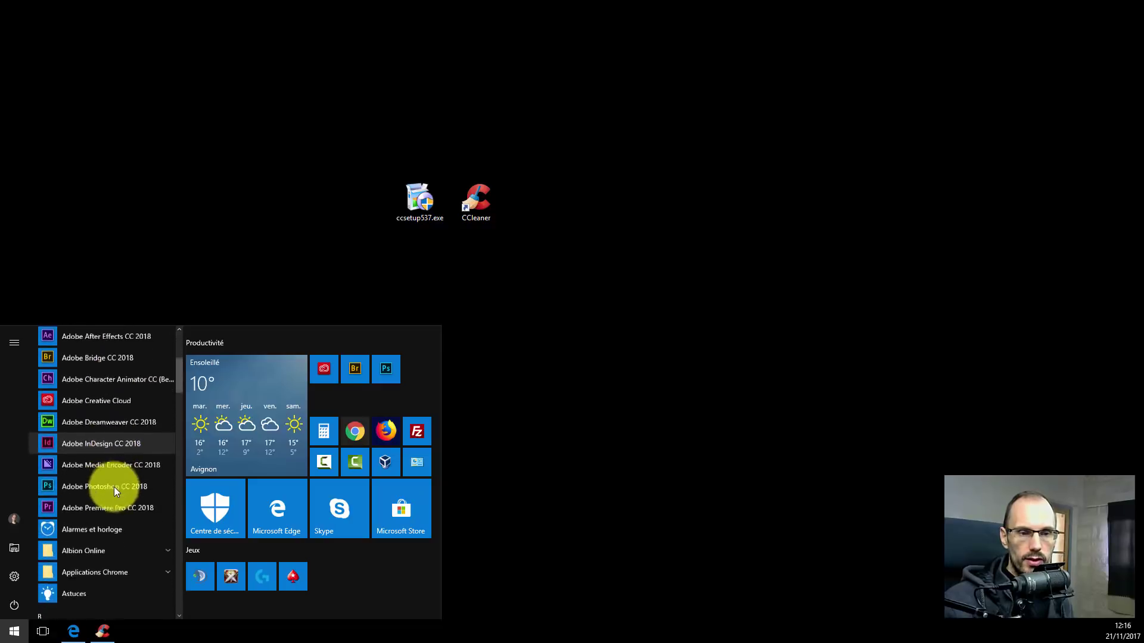
{"action": "scroll", "coordinate": [110, 485], "scroll_direction": "down", "scroll_amount": 3}
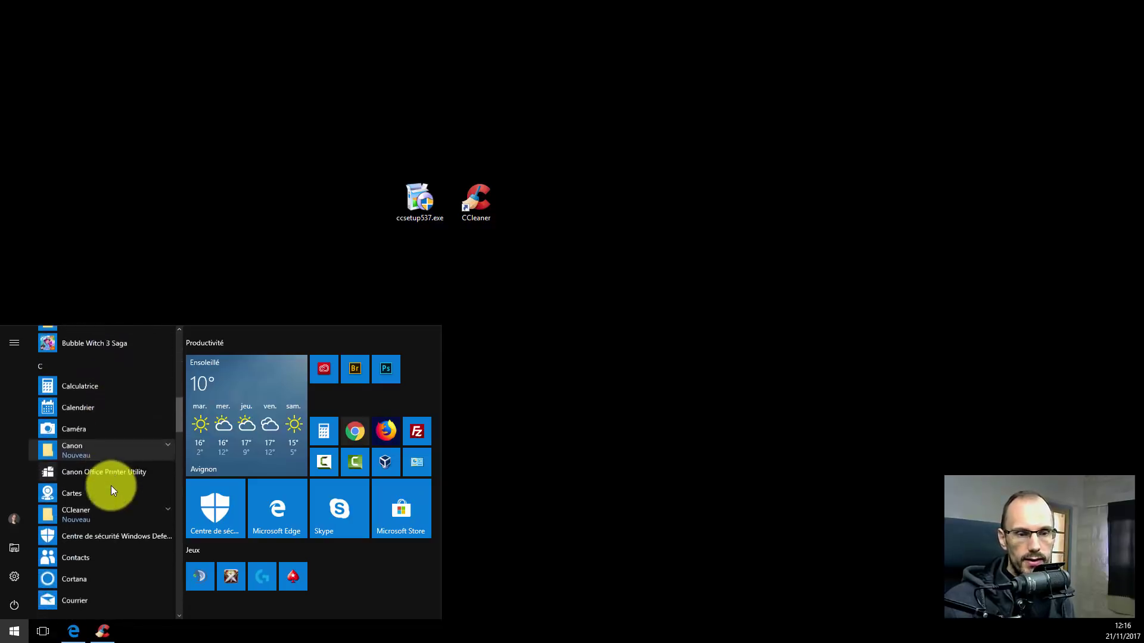
{"action": "scroll", "coordinate": [111, 485], "scroll_direction": "up", "scroll_amount": 3}
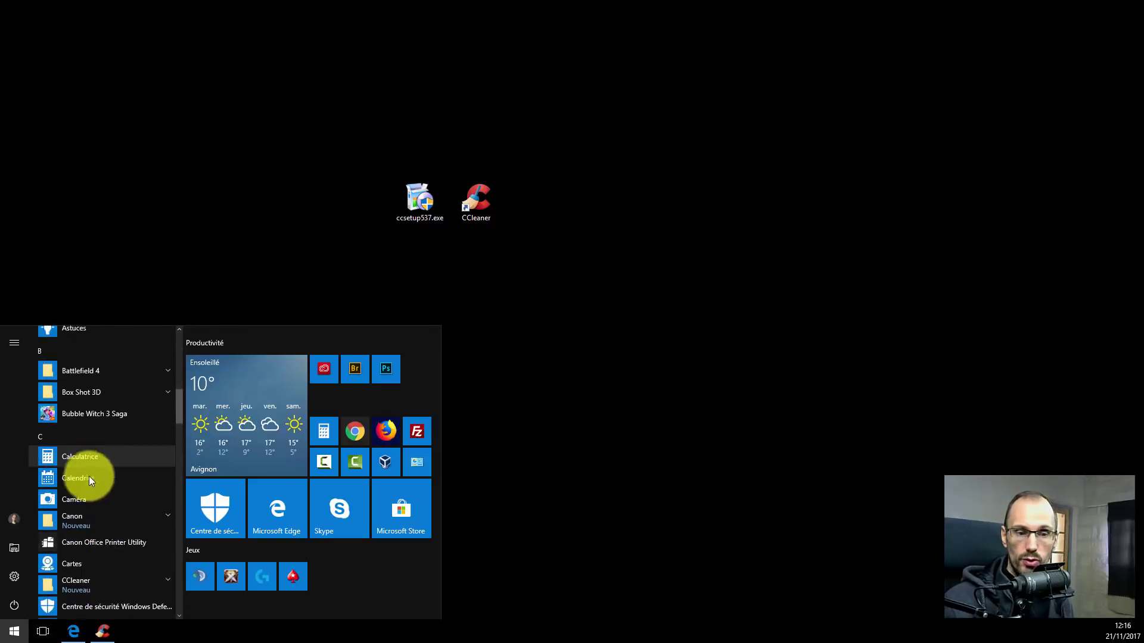
{"action": "scroll", "coordinate": [95, 513], "scroll_direction": "up", "scroll_amount": 8}
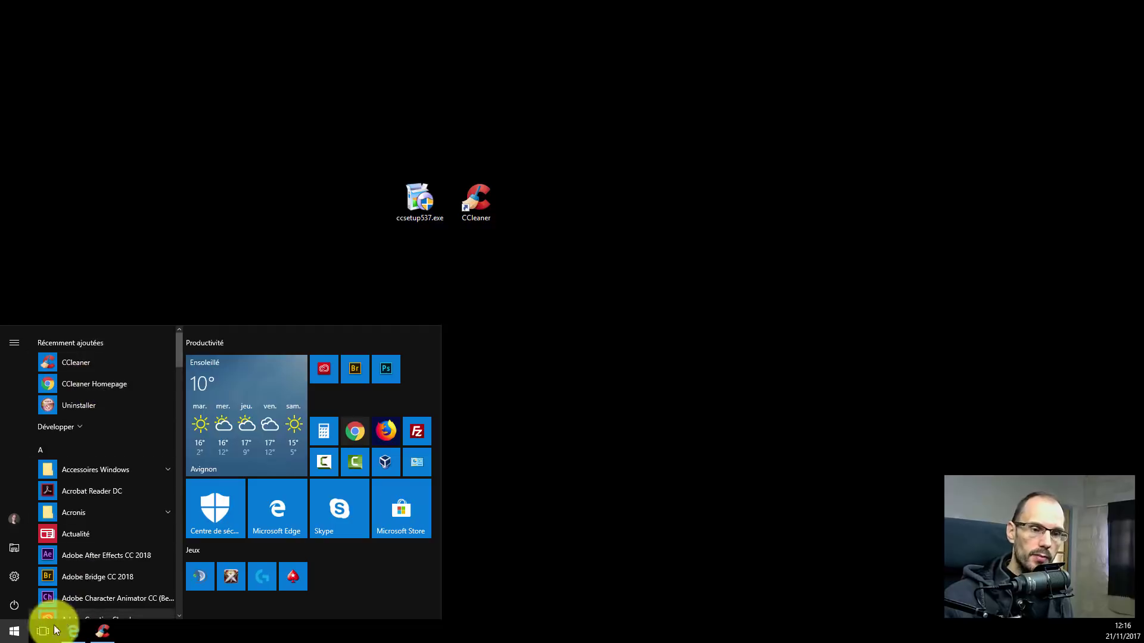
{"action": "left_click", "coordinate": [15, 637]}
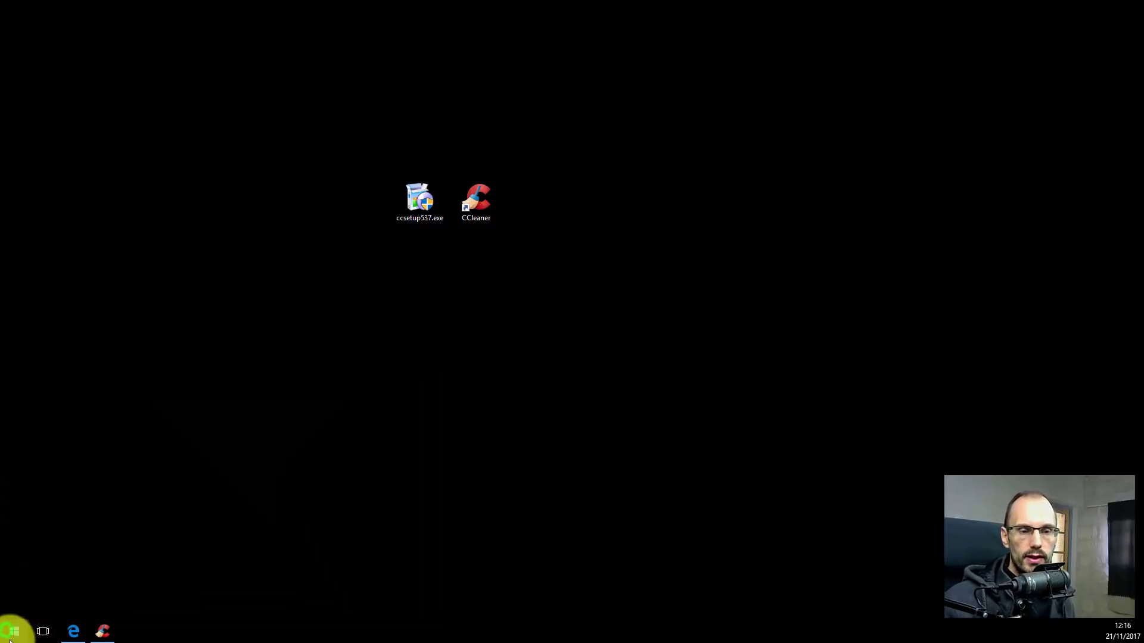
Search Windows for "cclea" to find the CCleaner desktop application, and dismiss the results without opening anything
{"action": "left_click", "coordinate": [13, 635]}
{"action": "type", "text": "cclea"}
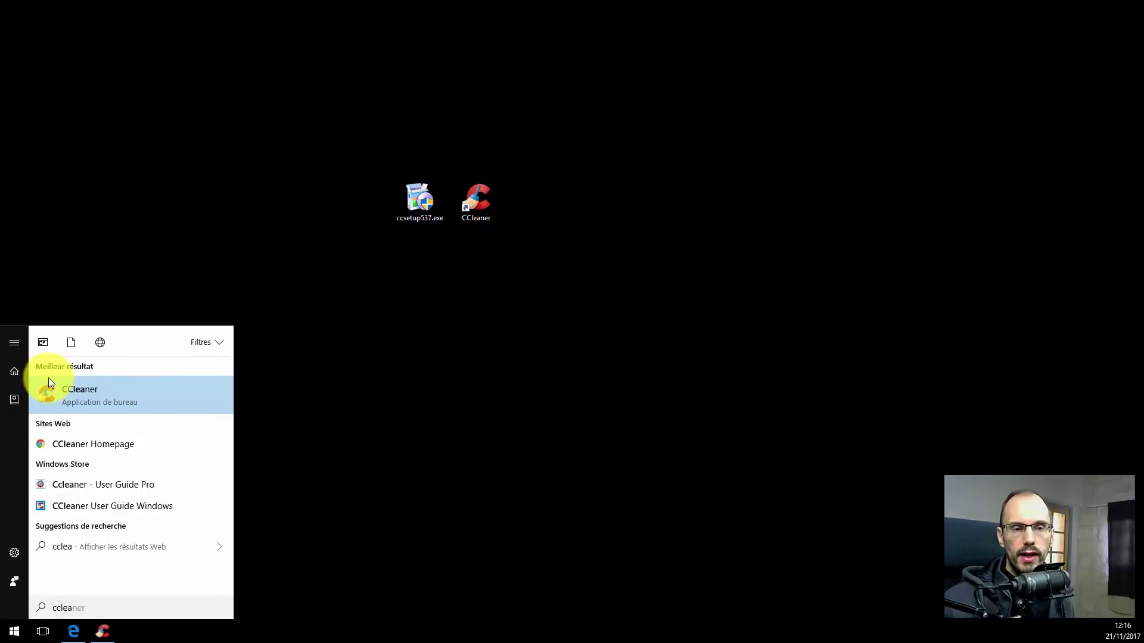
{"action": "left_click", "coordinate": [249, 291]}
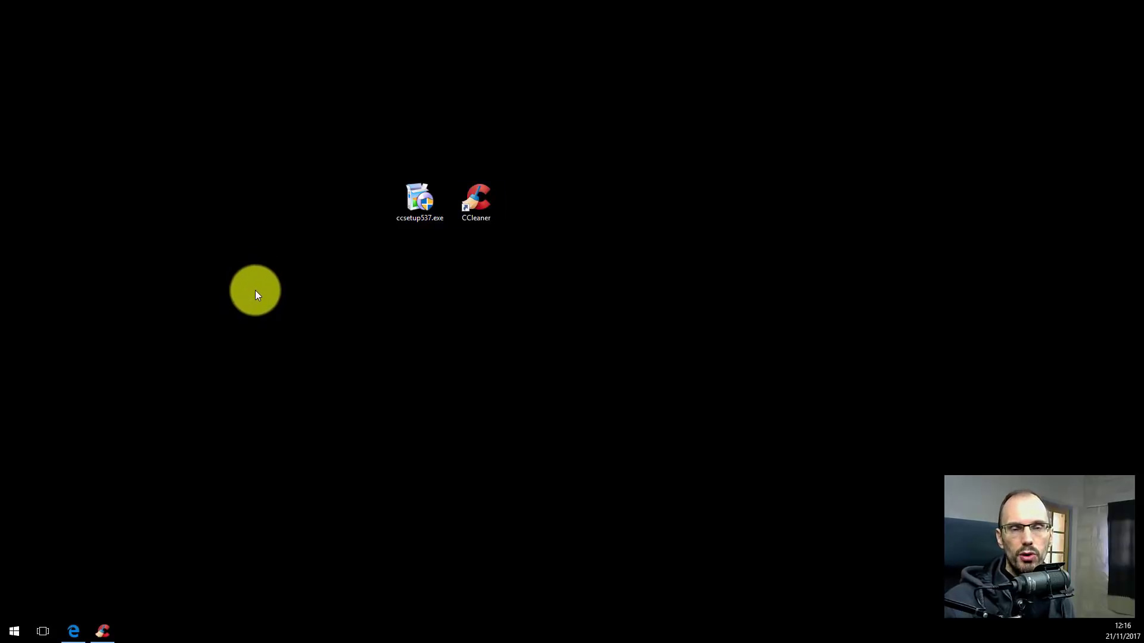
{"action": "left_click_drag", "start_coordinate": [363, 157], "coordinate": [529, 238]}
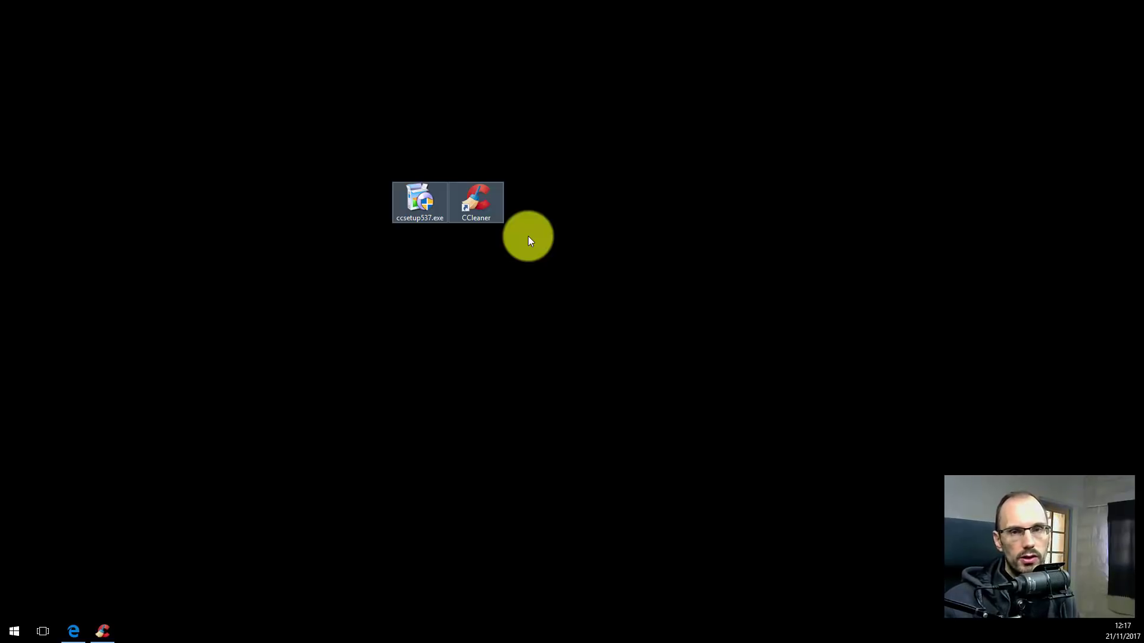
{"action": "left_click", "coordinate": [435, 251]}
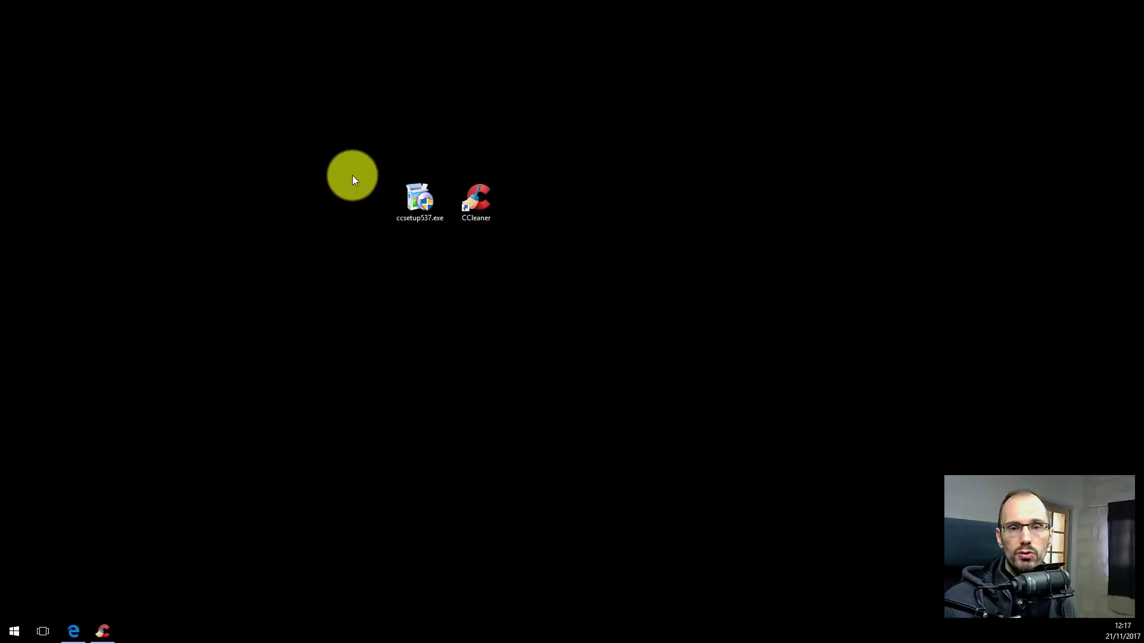
{"action": "left_click_drag", "start_coordinate": [347, 156], "coordinate": [531, 247]}
{"action": "left_click", "coordinate": [530, 247]}
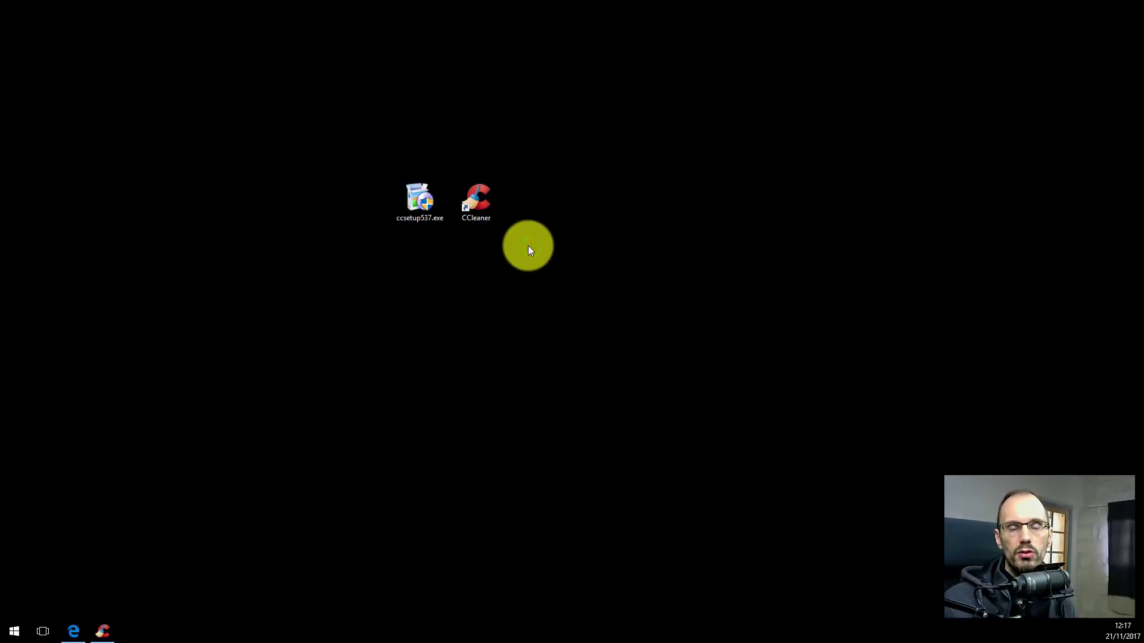